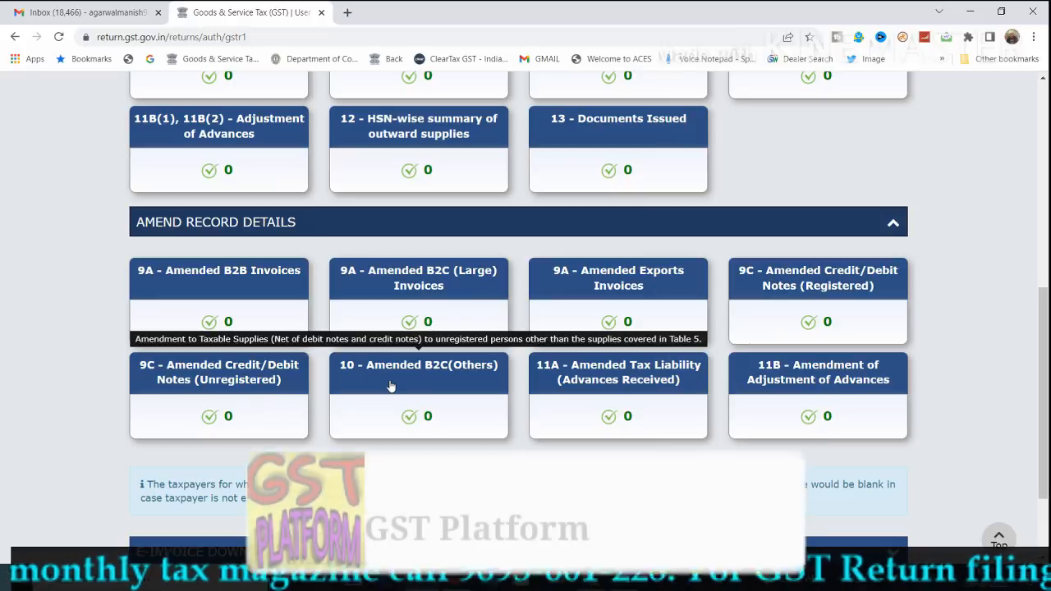
# Open the 10 - Amended B2C(Others) section and read the instructions for amending the POS of an already filed record.
pyautogui.click(391, 386)
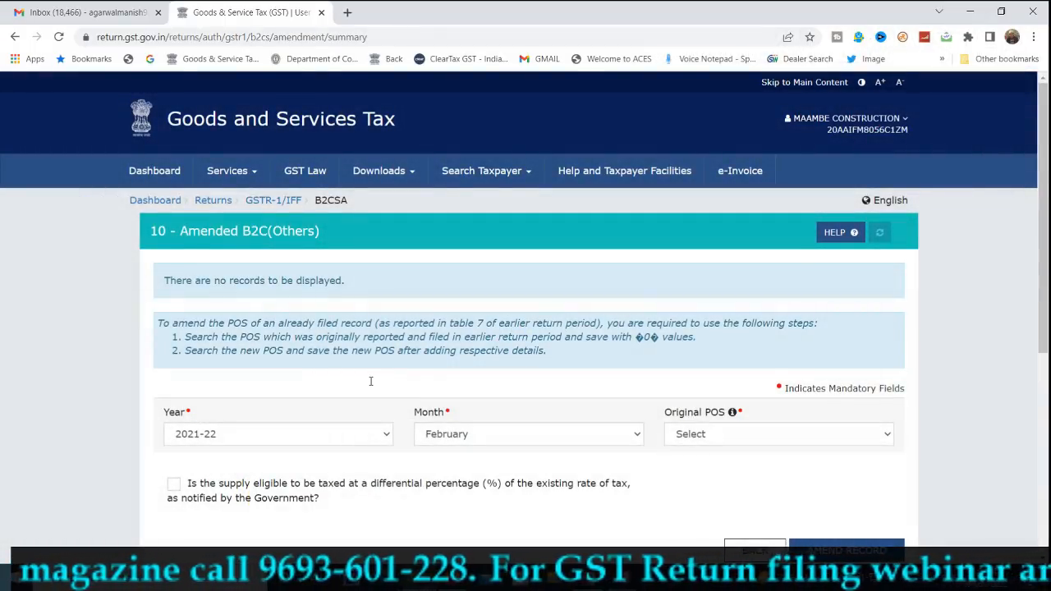
pyautogui.hotkey('ctrl', '+')
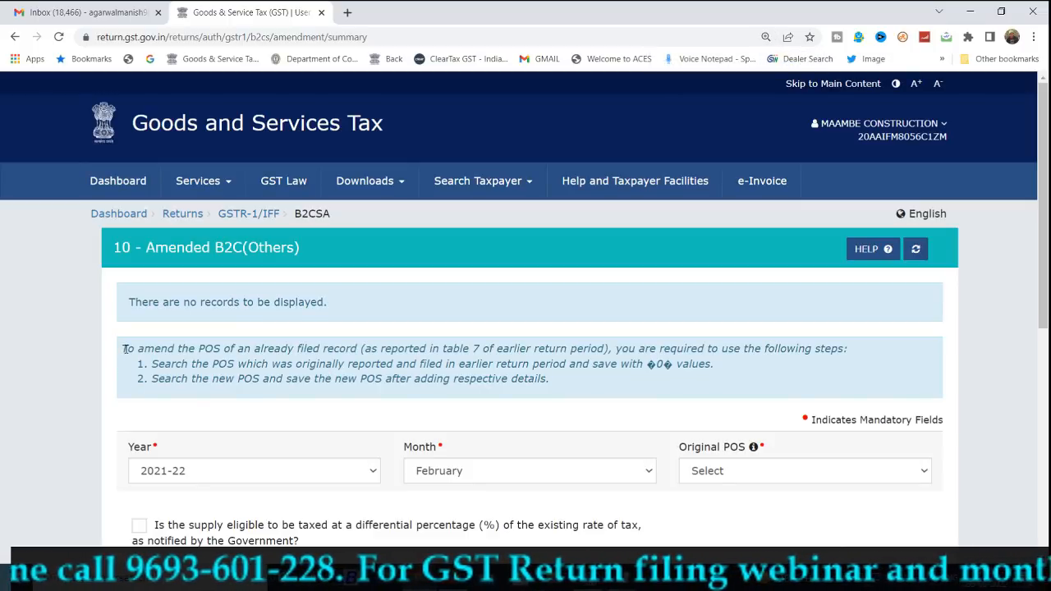
pyautogui.moveTo(125, 350); pyautogui.dragTo(362, 349)
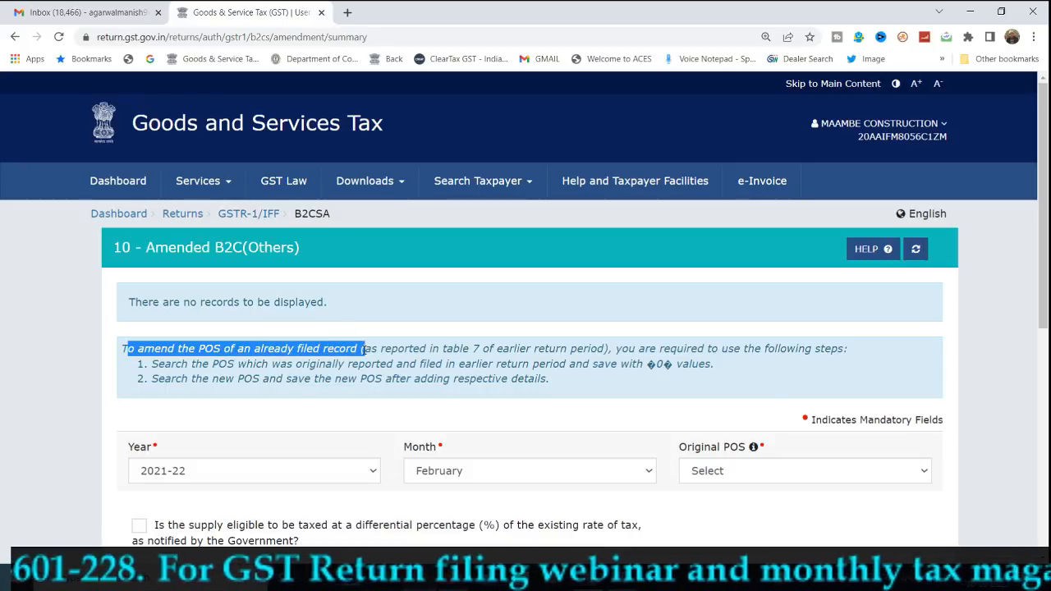
pyautogui.moveTo(419, 349); pyautogui.dragTo(481, 353)
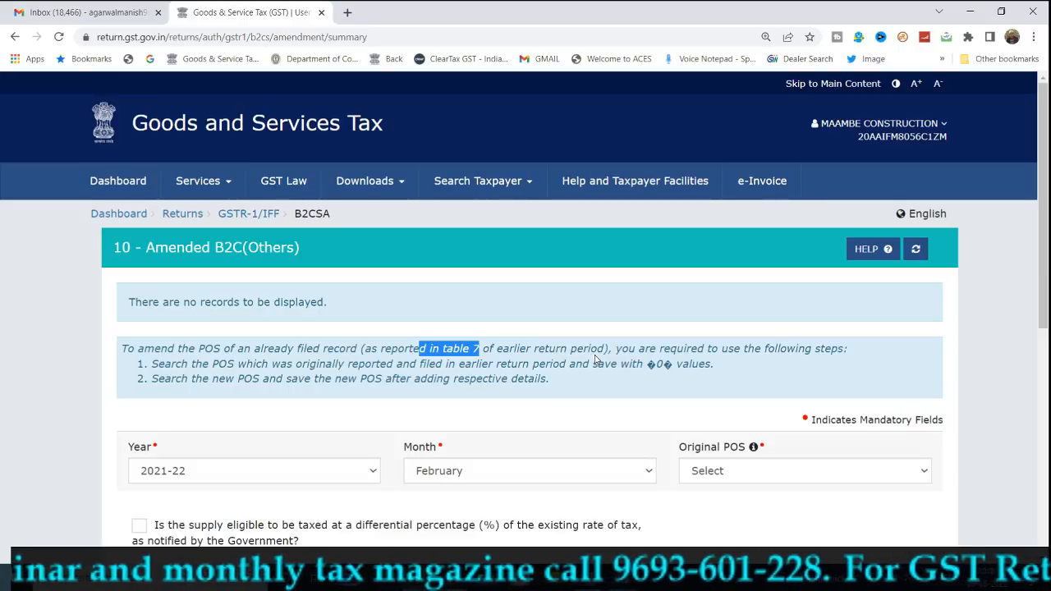
pyautogui.moveTo(642, 349); pyautogui.dragTo(850, 359)
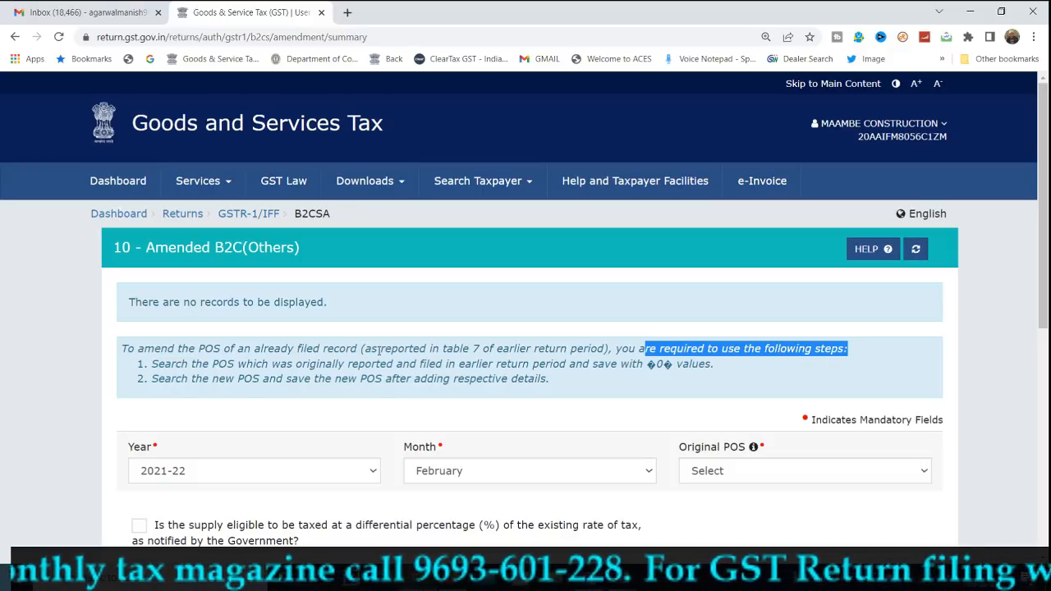
pyautogui.moveTo(151, 364); pyautogui.dragTo(724, 370)
pyautogui.click(726, 371)
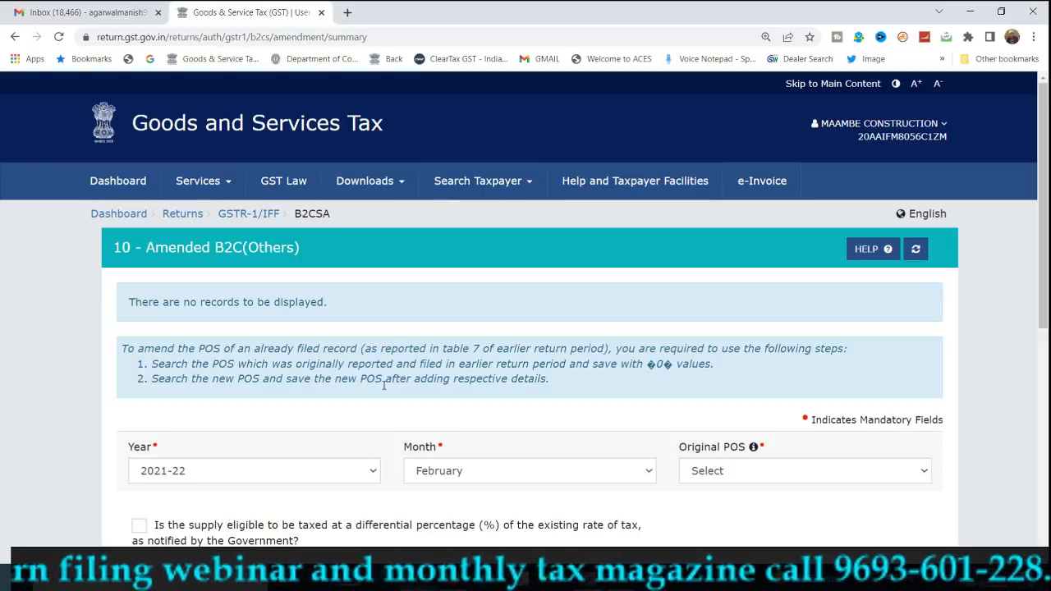
# Open the record for amendment with year 2021-22, month June and original POS 20-Jharkhand.
pyautogui.scroll(-1, 393, 413)
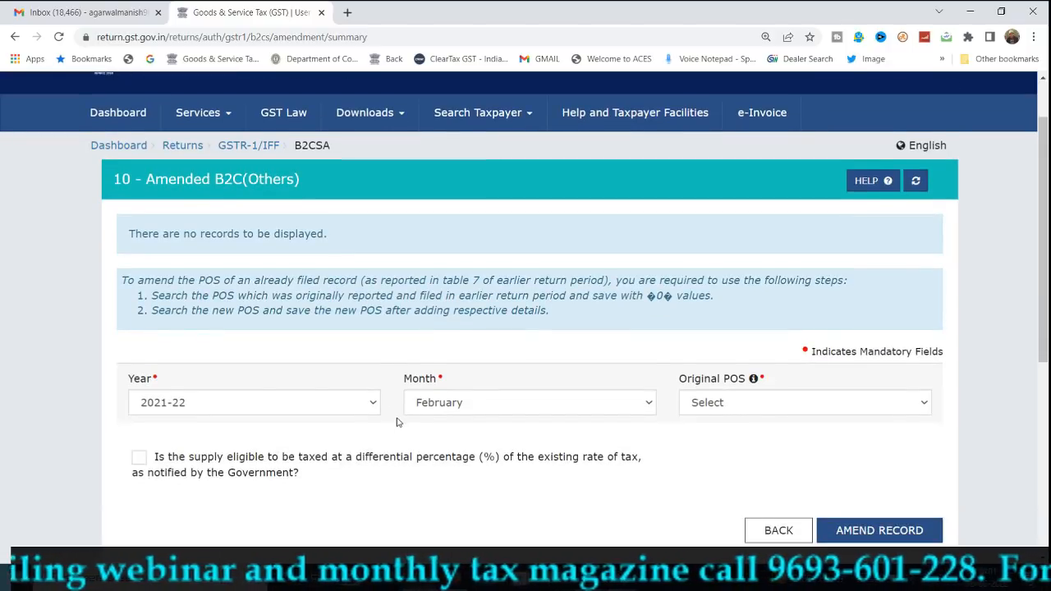
pyautogui.click(371, 408)
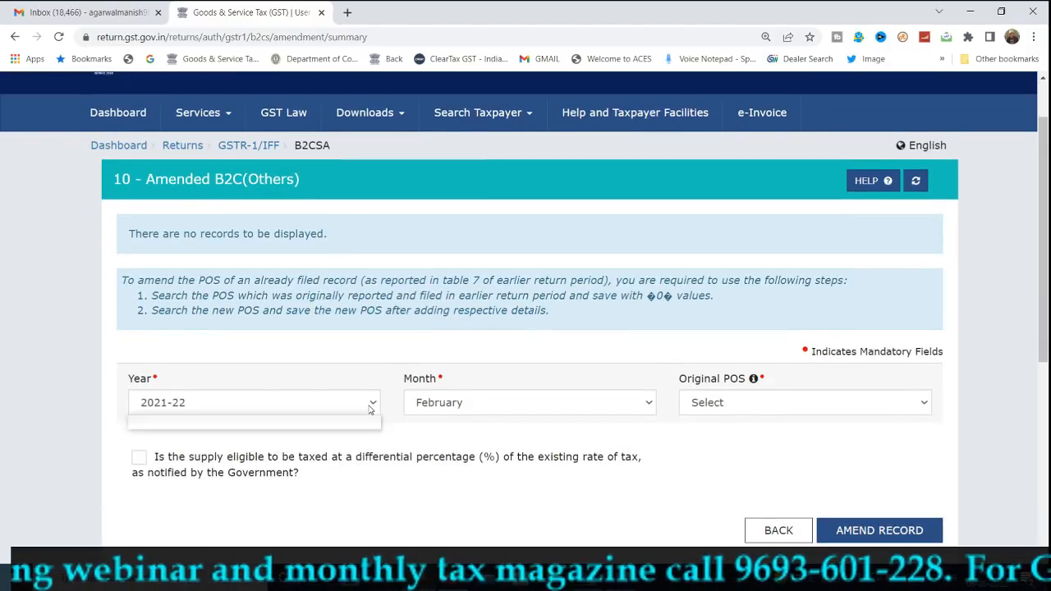
pyautogui.click(427, 403)
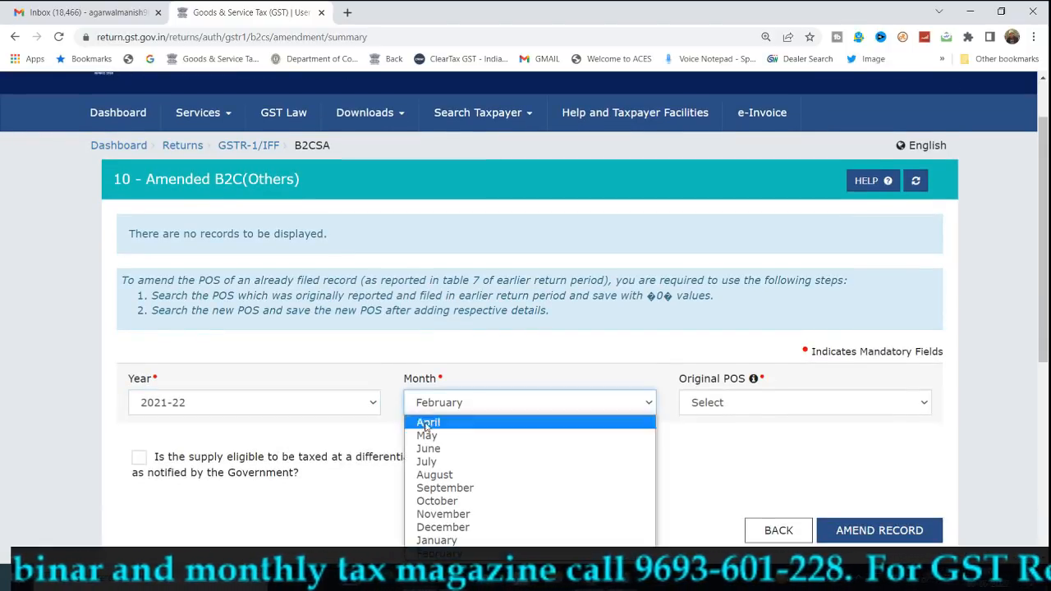
pyautogui.click(427, 448)
pyautogui.click(711, 404)
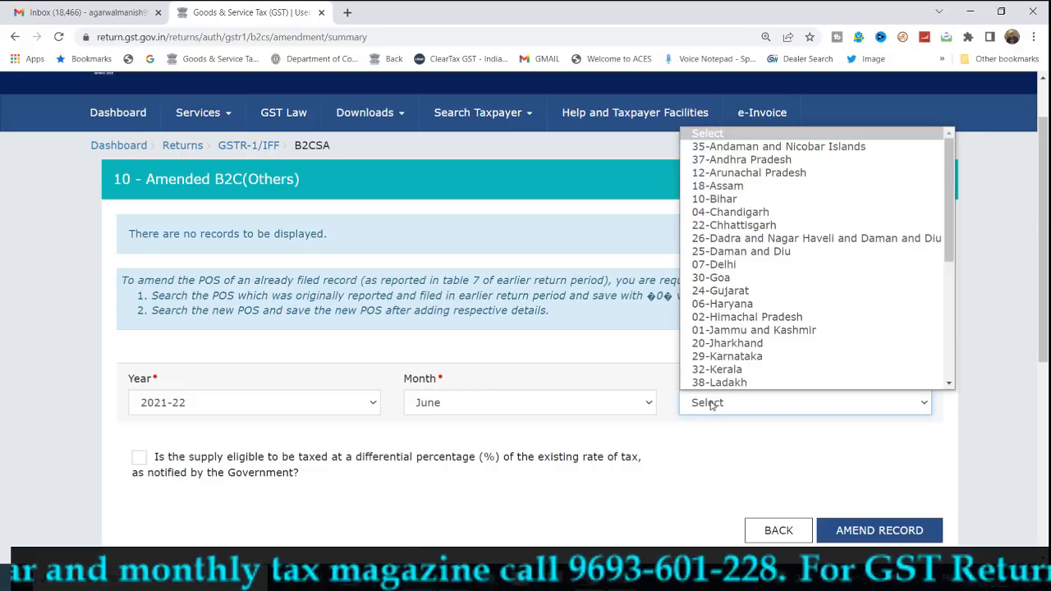
pyautogui.click(715, 344)
pyautogui.click(713, 441)
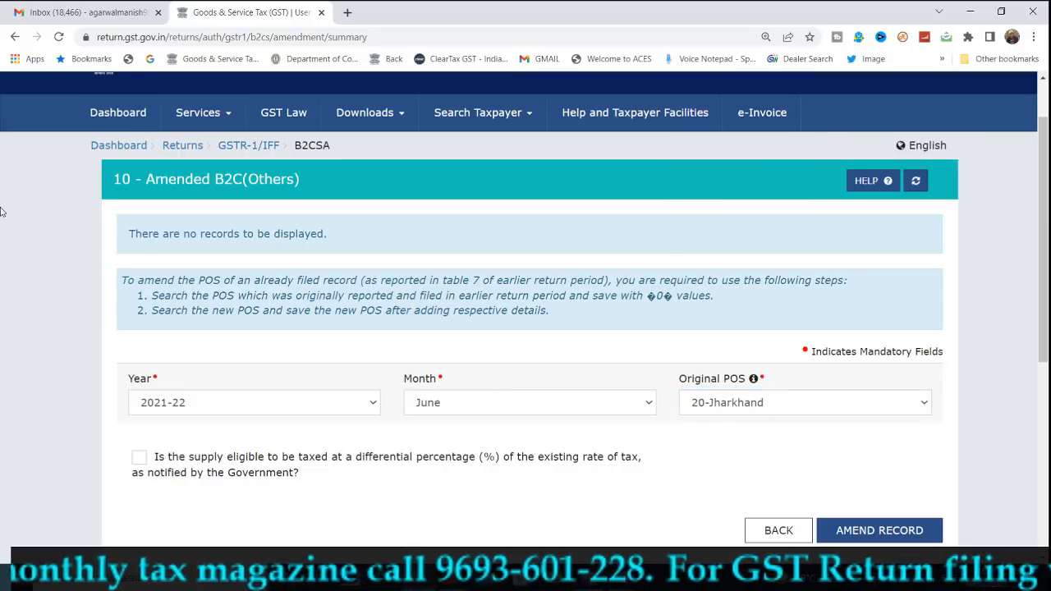
pyautogui.click(907, 533)
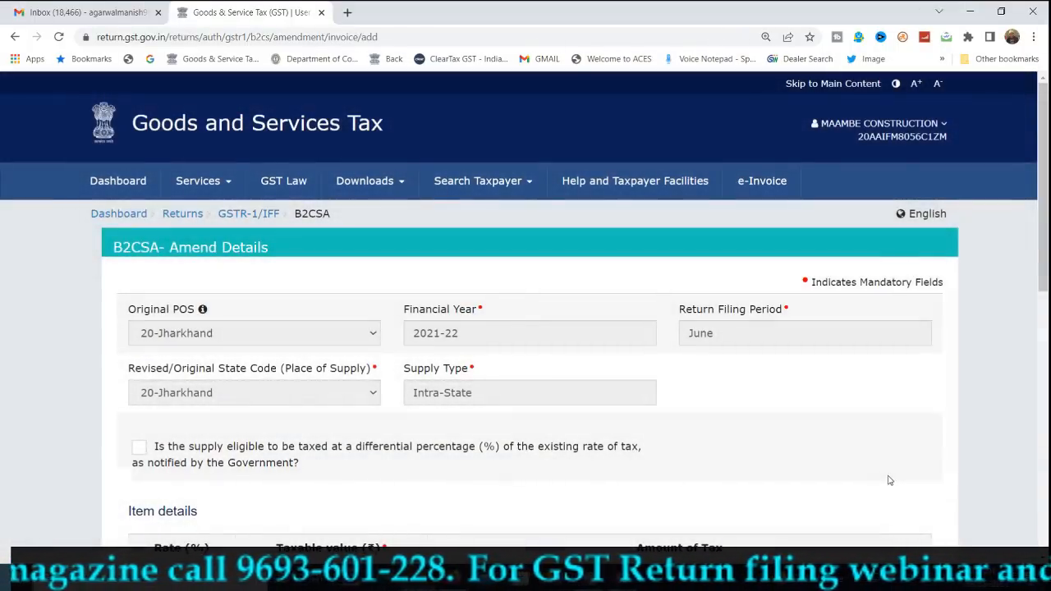
# Set the taxable value at the 12% rate to 0 in the Jharkhand record and save the amendment.
pyautogui.scroll(-2, 887, 480)
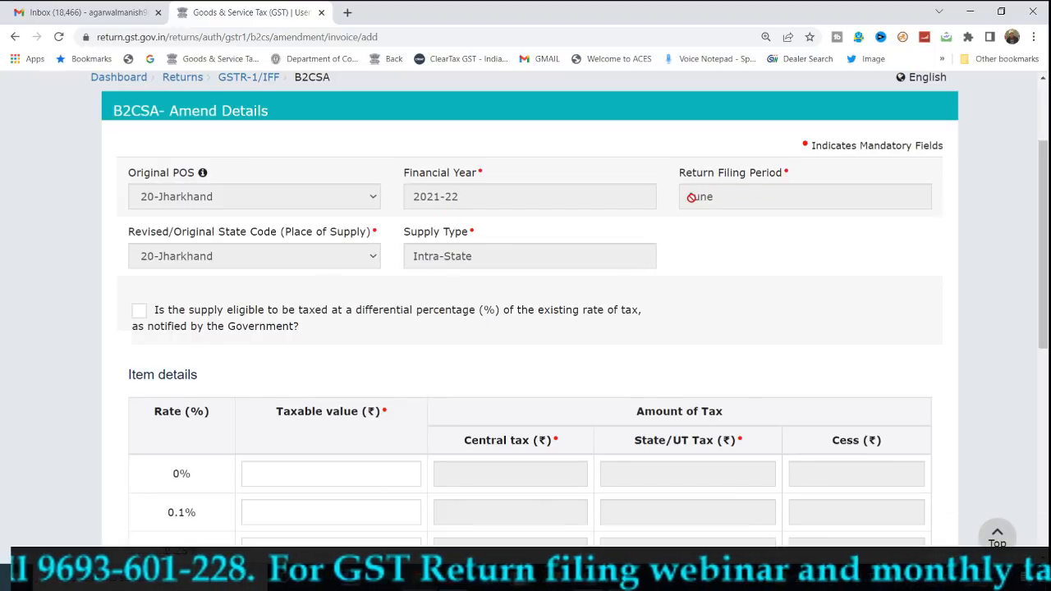
pyautogui.moveTo(691, 197); pyautogui.dragTo(717, 200)
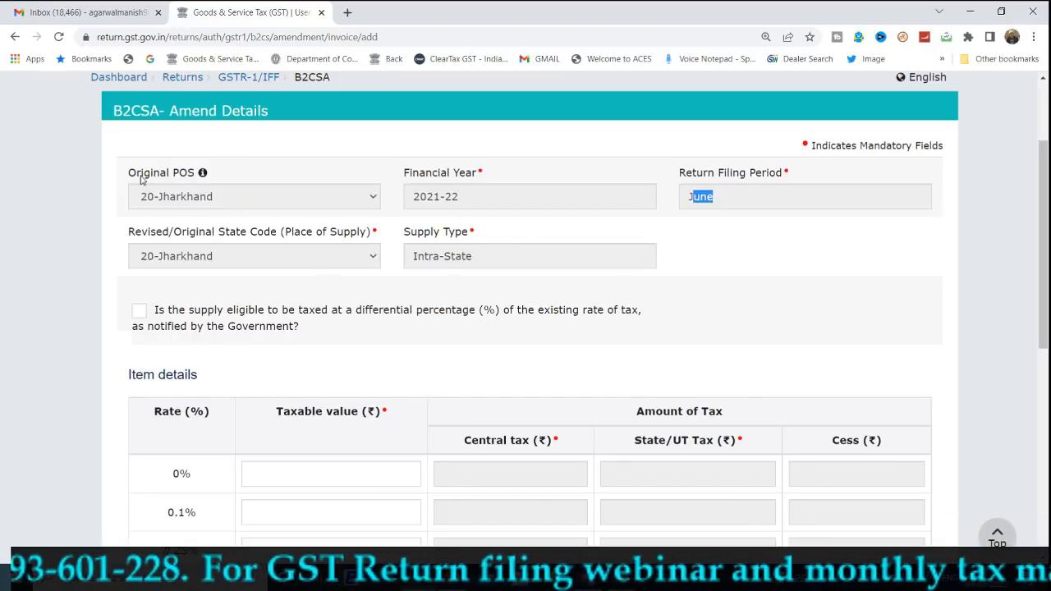
pyautogui.moveTo(129, 172); pyautogui.dragTo(180, 182)
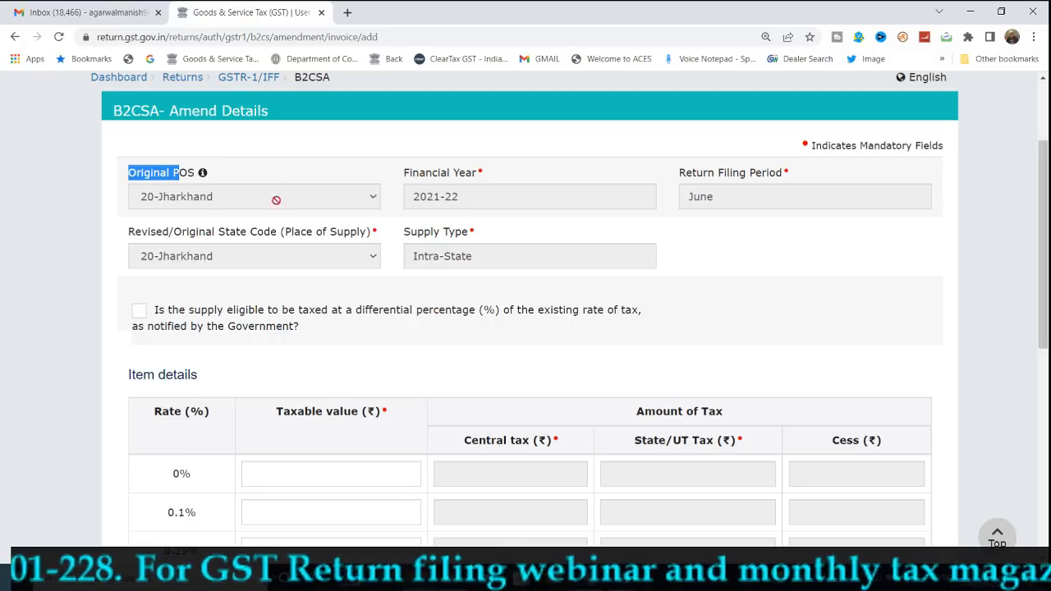
pyautogui.moveTo(120, 232); pyautogui.dragTo(369, 255)
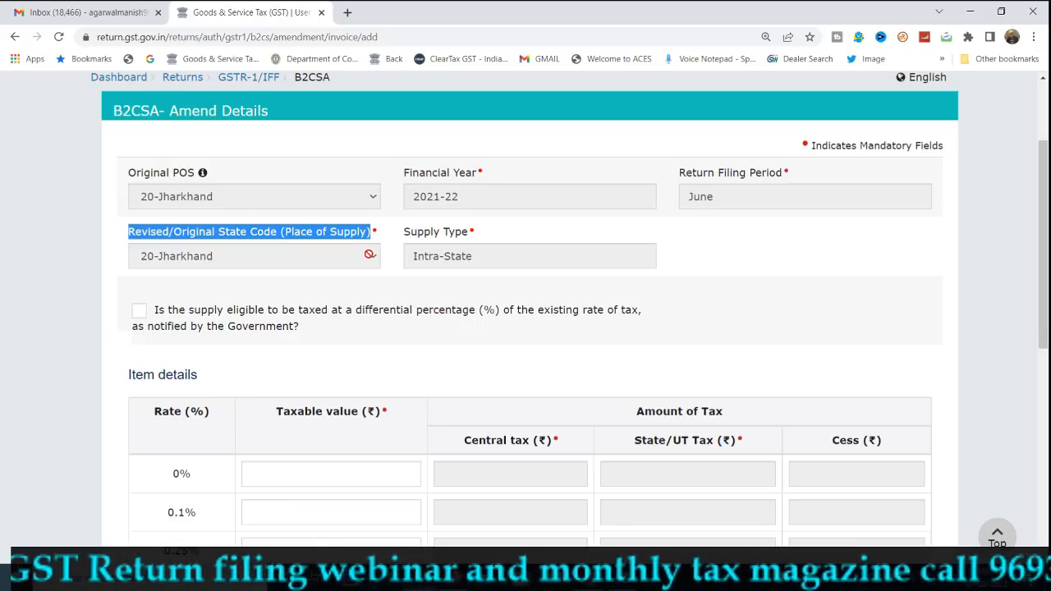
pyautogui.scroll(-4, 366, 263)
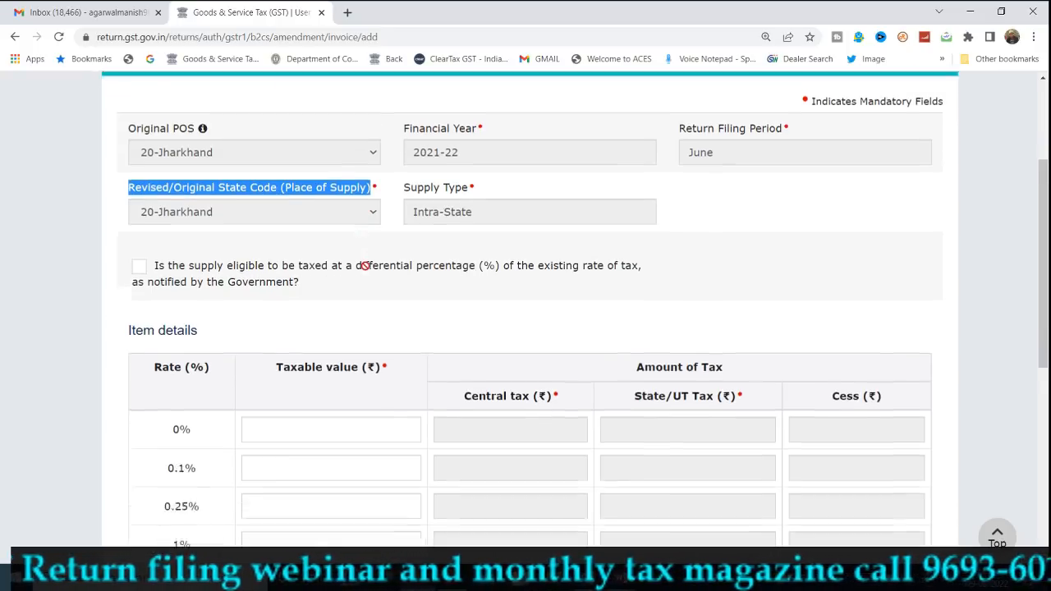
pyautogui.scroll(-1, 371, 297)
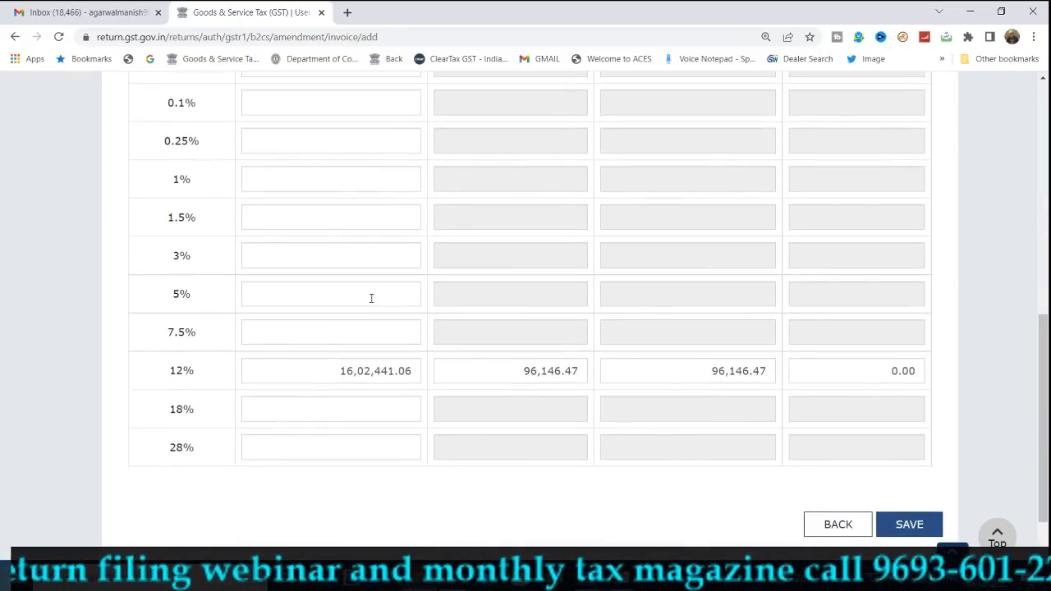
pyautogui.doubleClick(368, 367)
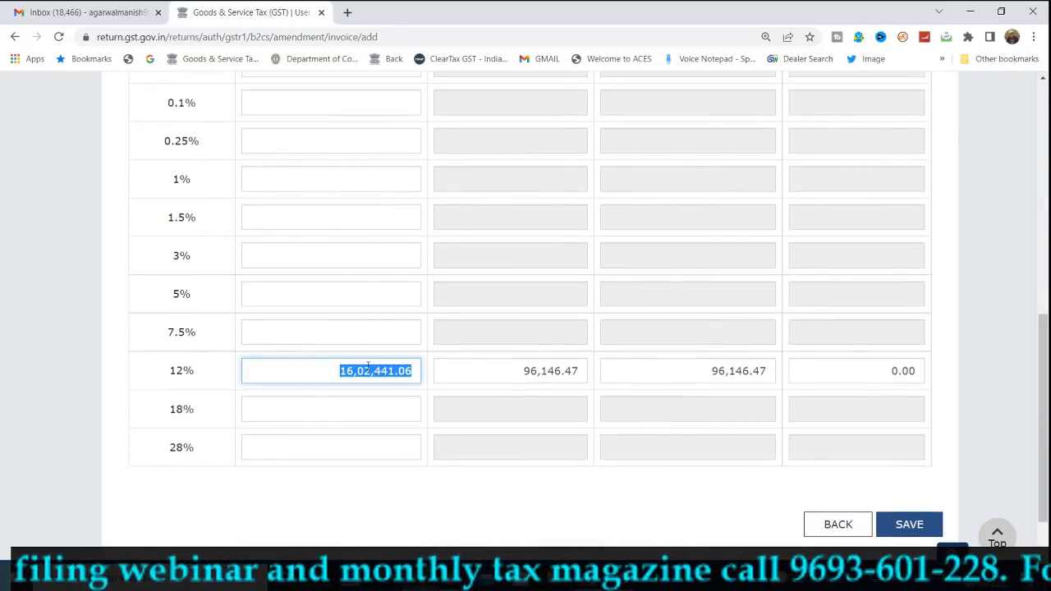
pyautogui.write('0')
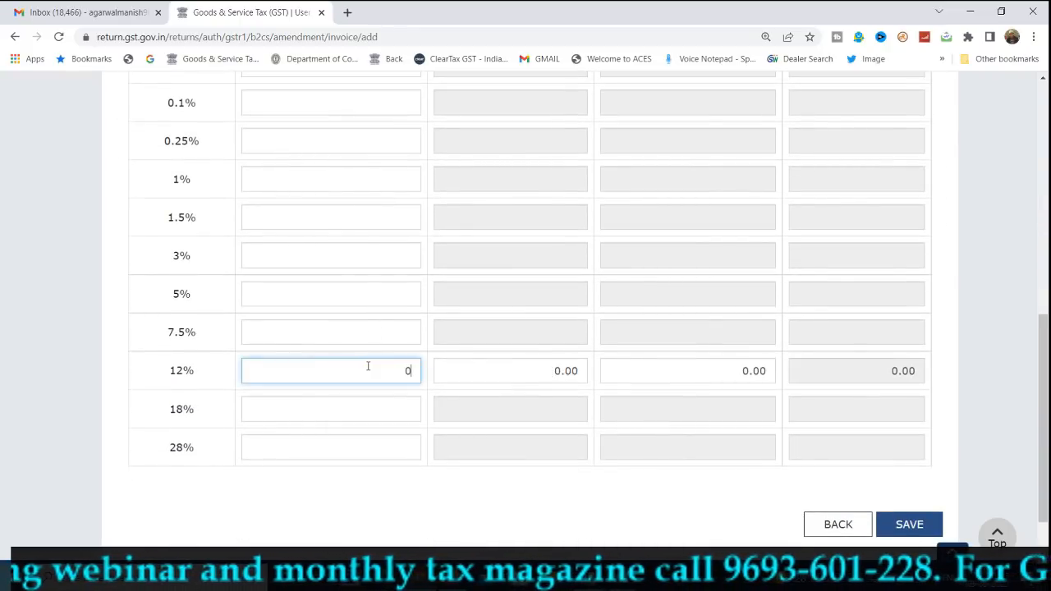
pyautogui.click(498, 334)
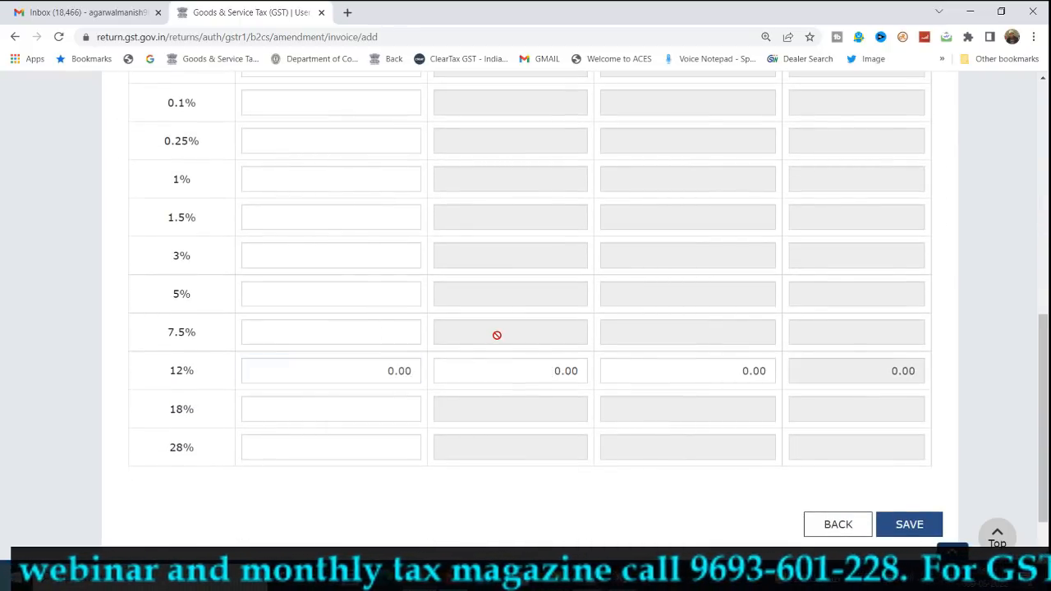
pyautogui.click(907, 524)
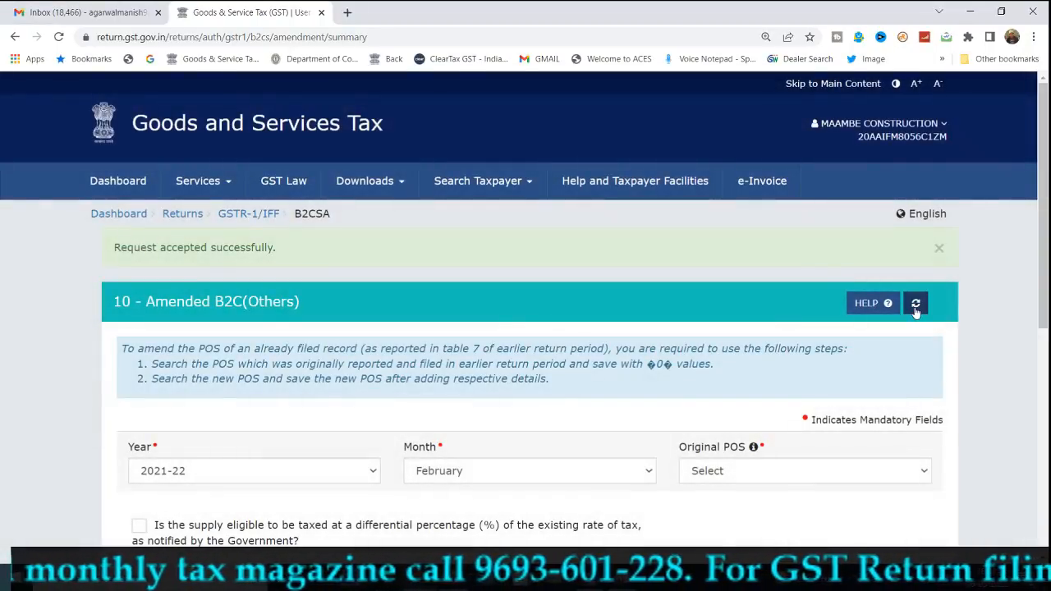
# Refresh the amendment summary and review the processed records and the instruction for saving the new POS.
pyautogui.click(915, 308)
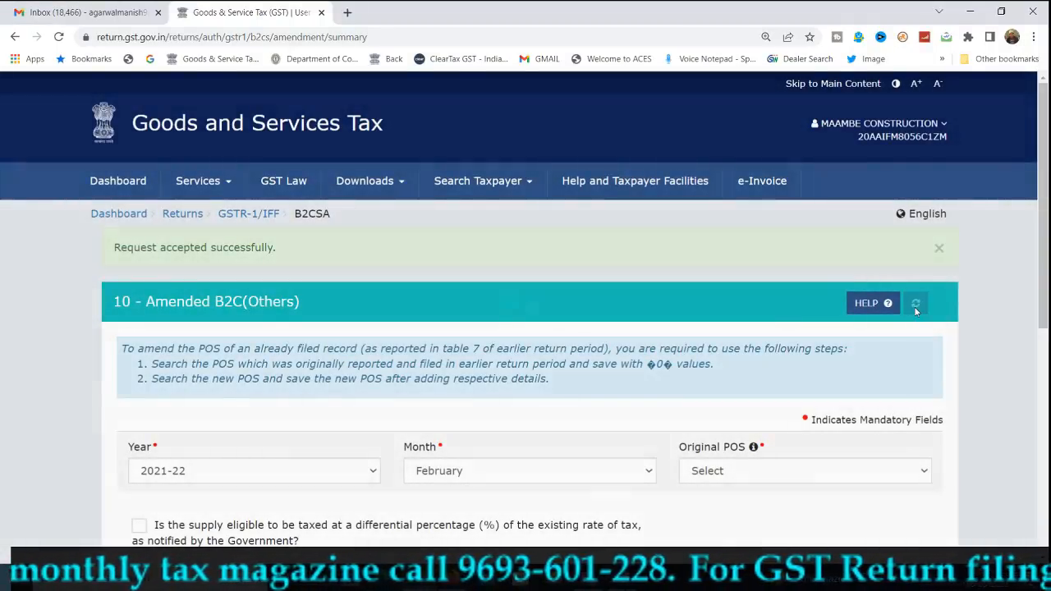
pyautogui.scroll(-5, 907, 370)
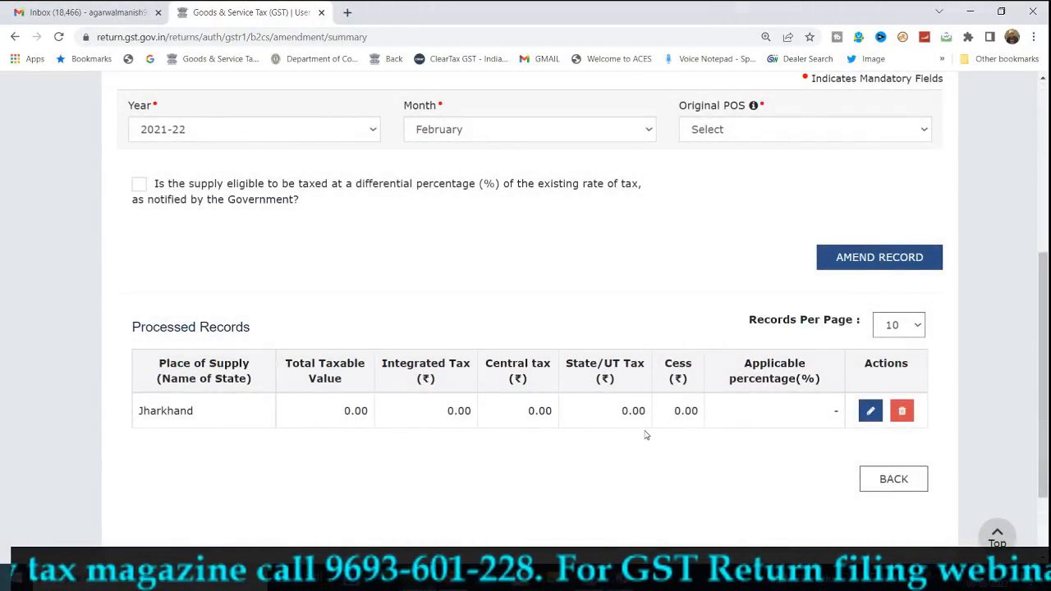
pyautogui.scroll(3, 646, 434)
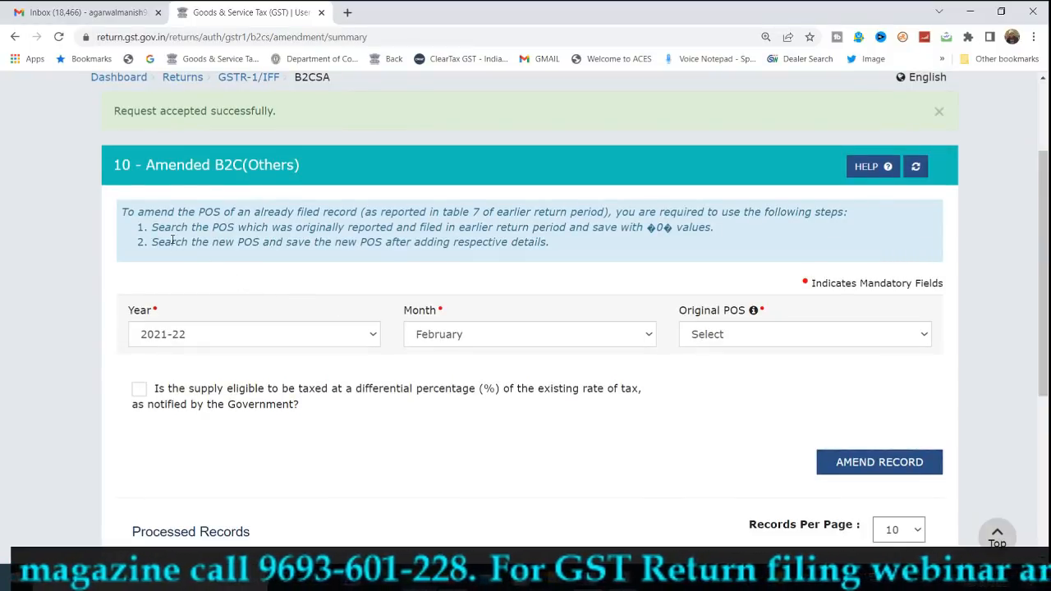
pyautogui.moveTo(171, 241); pyautogui.dragTo(543, 254)
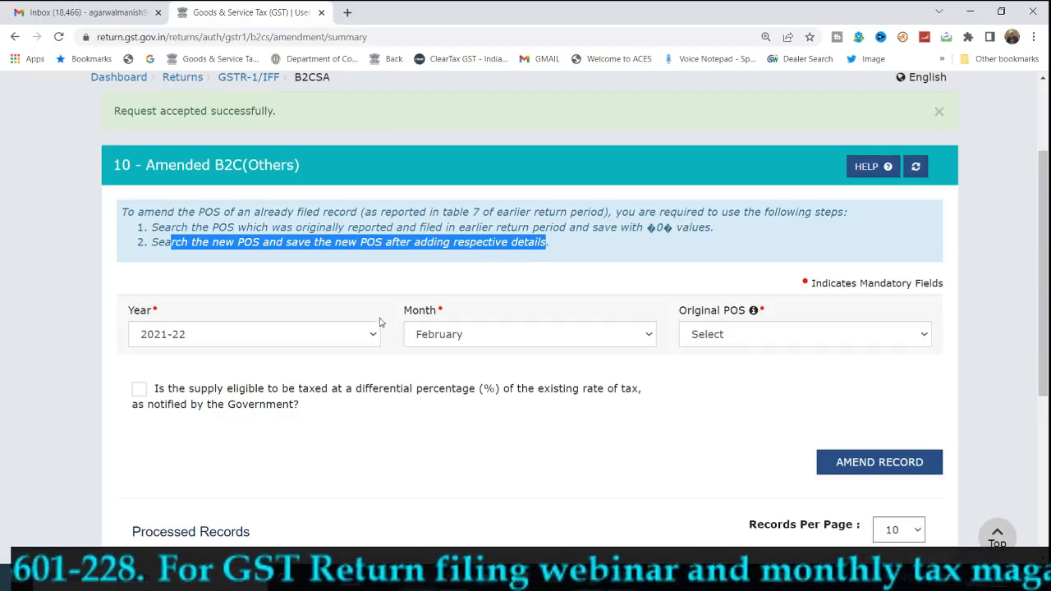
# Look up June 2021-22 with POS 18-Assam and add it as the new place of supply.
pyautogui.click(355, 337)
pyautogui.click(434, 337)
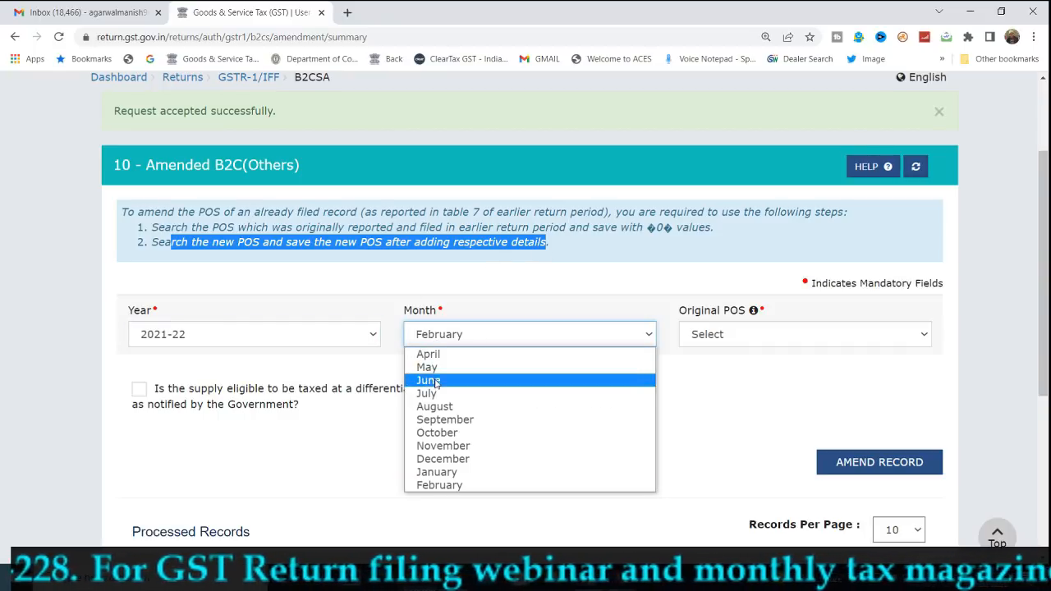
pyautogui.click(559, 381)
pyautogui.click(727, 337)
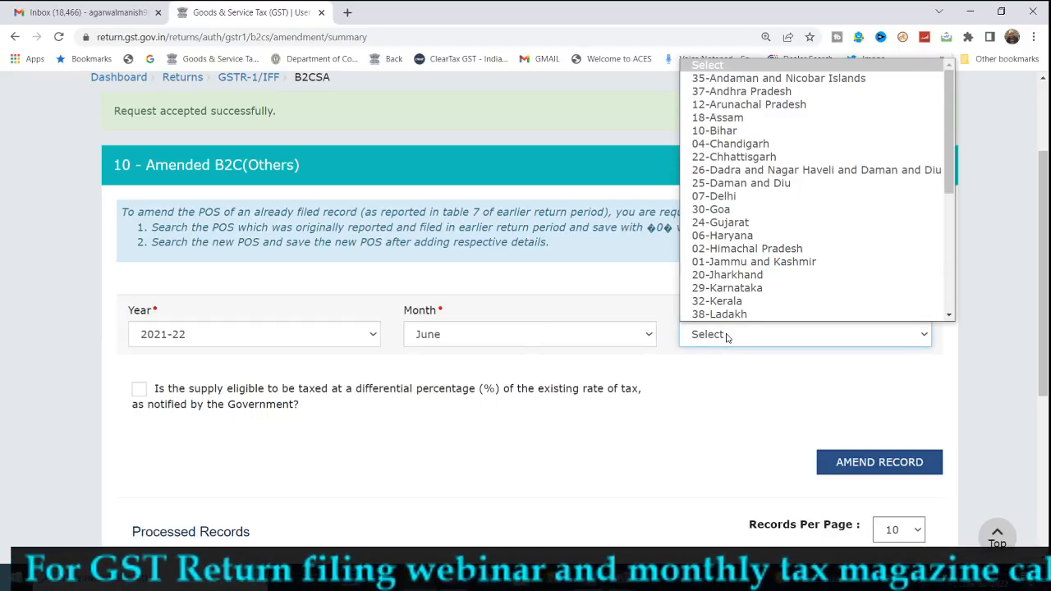
pyautogui.click(713, 121)
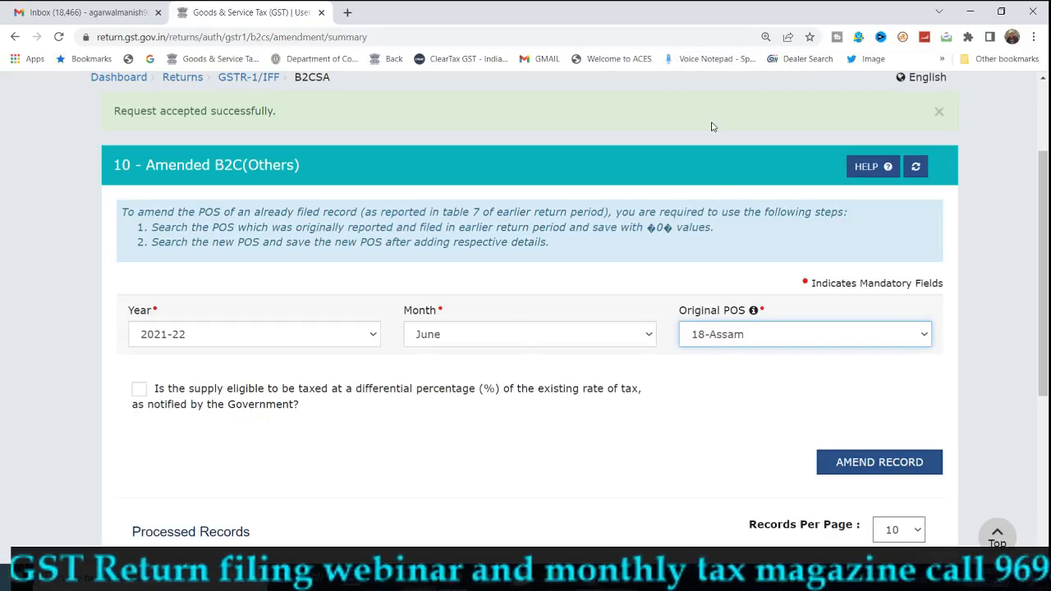
pyautogui.click(901, 464)
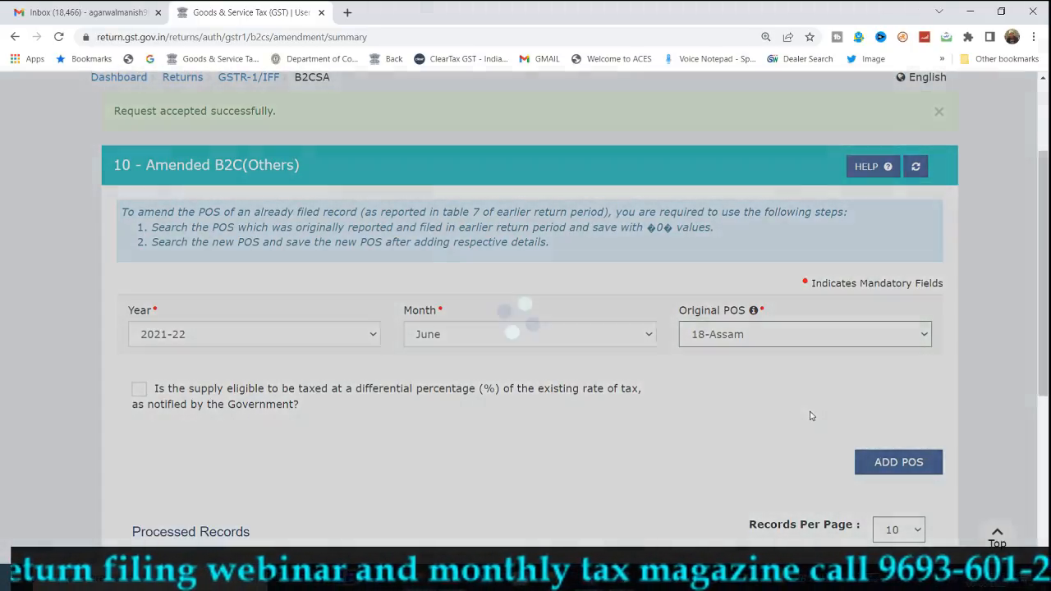
pyautogui.scroll(-2, 812, 414)
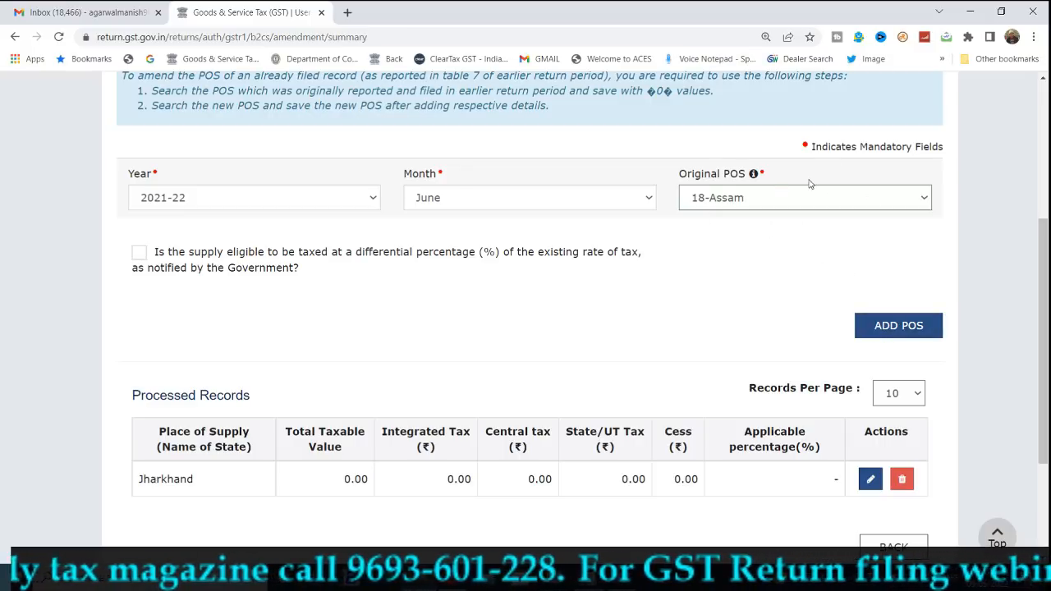
pyautogui.click(893, 329)
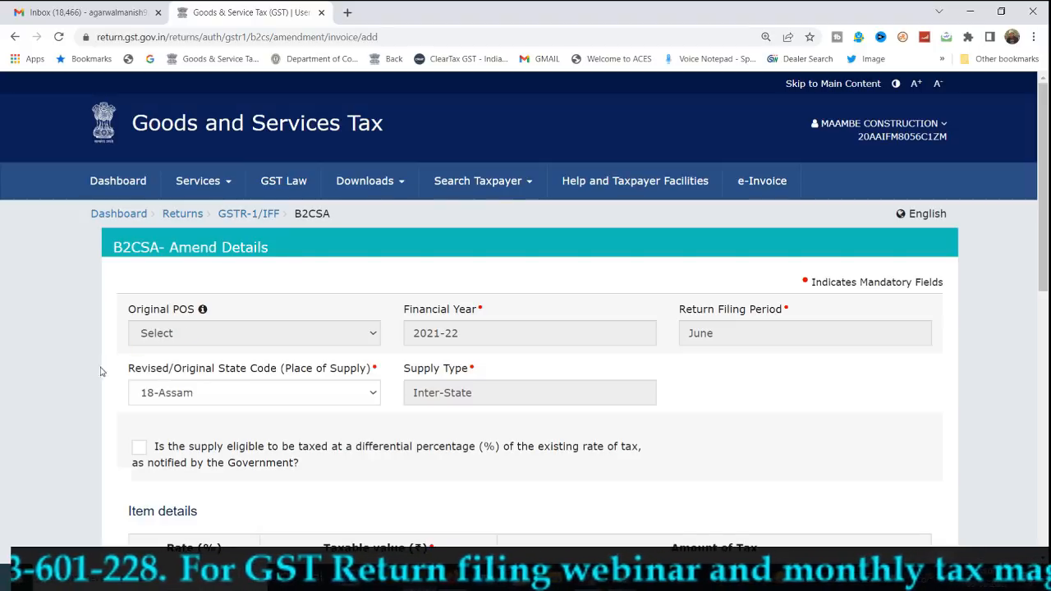
# Enter a taxable value of 1620000 at the 18% rate for the 18-Assam place of supply and save the record.
pyautogui.moveTo(129, 370); pyautogui.dragTo(272, 372)
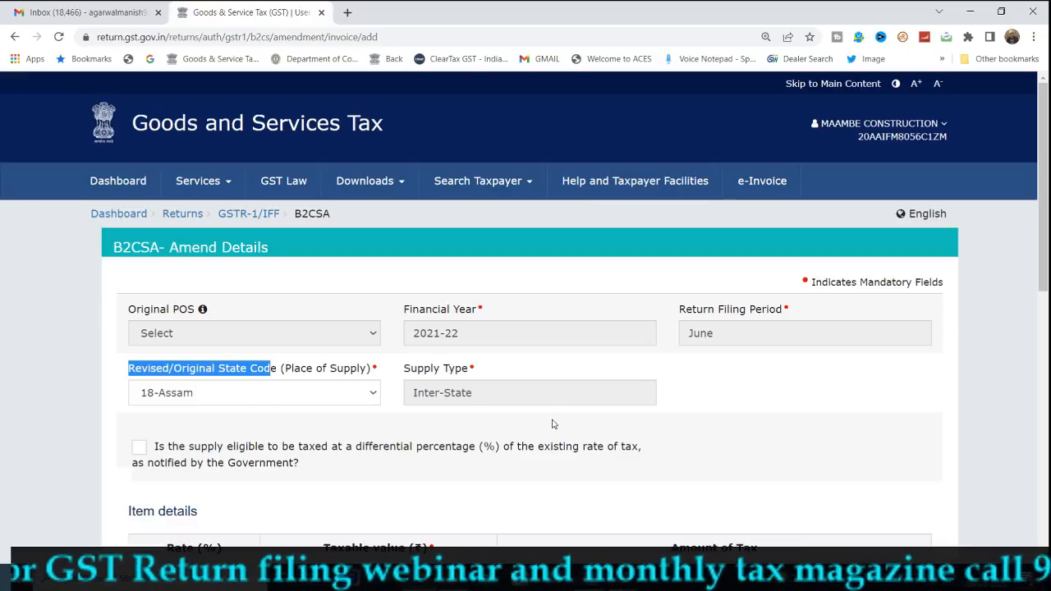
pyautogui.click(507, 420)
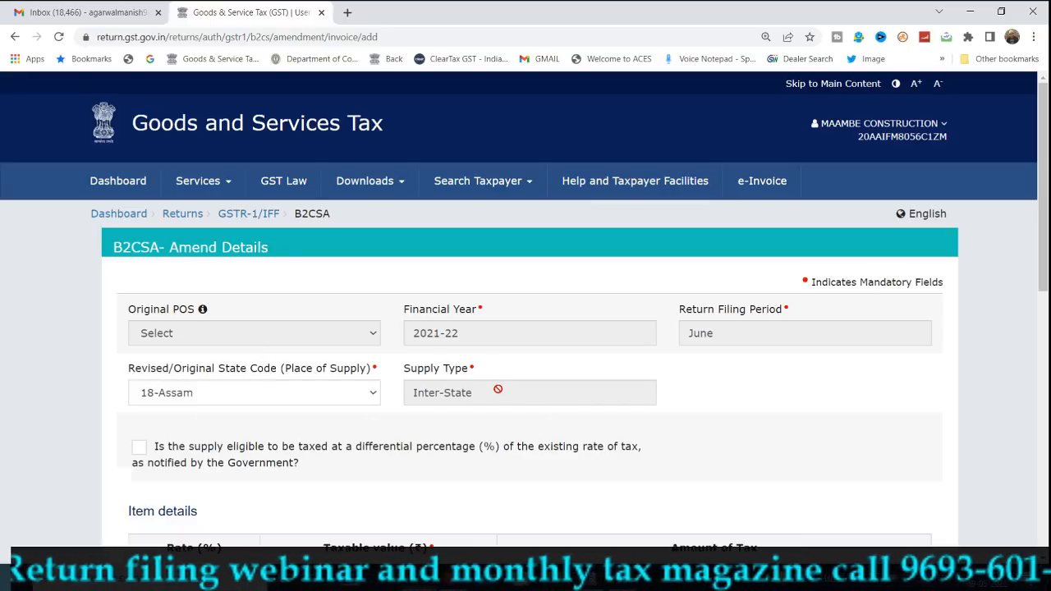
pyautogui.scroll(-6, 498, 389)
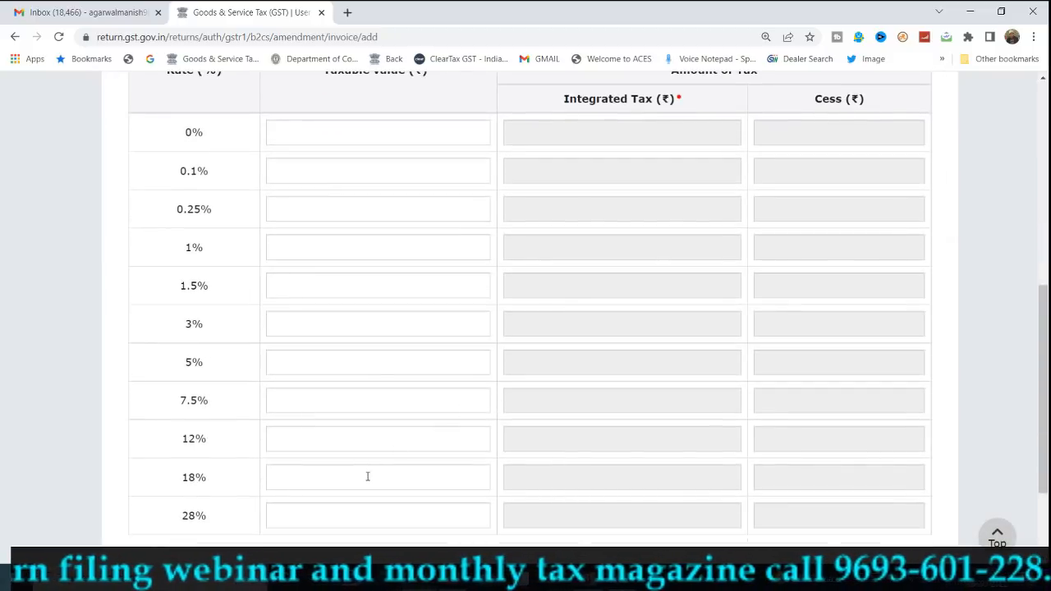
pyautogui.click(367, 477)
pyautogui.write('1620000')
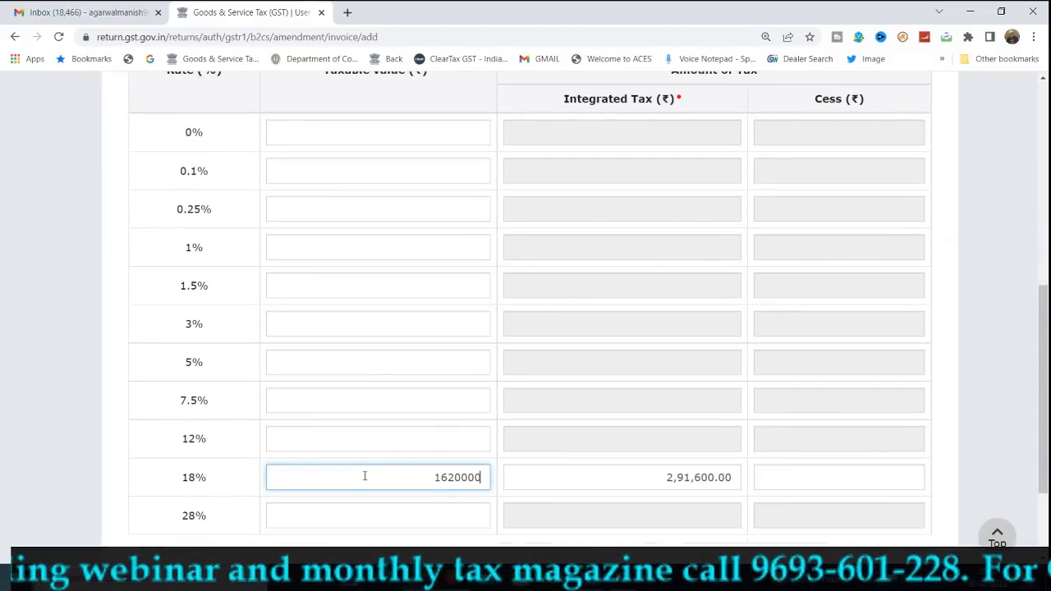
pyautogui.click(587, 357)
pyautogui.scroll(-3, 587, 357)
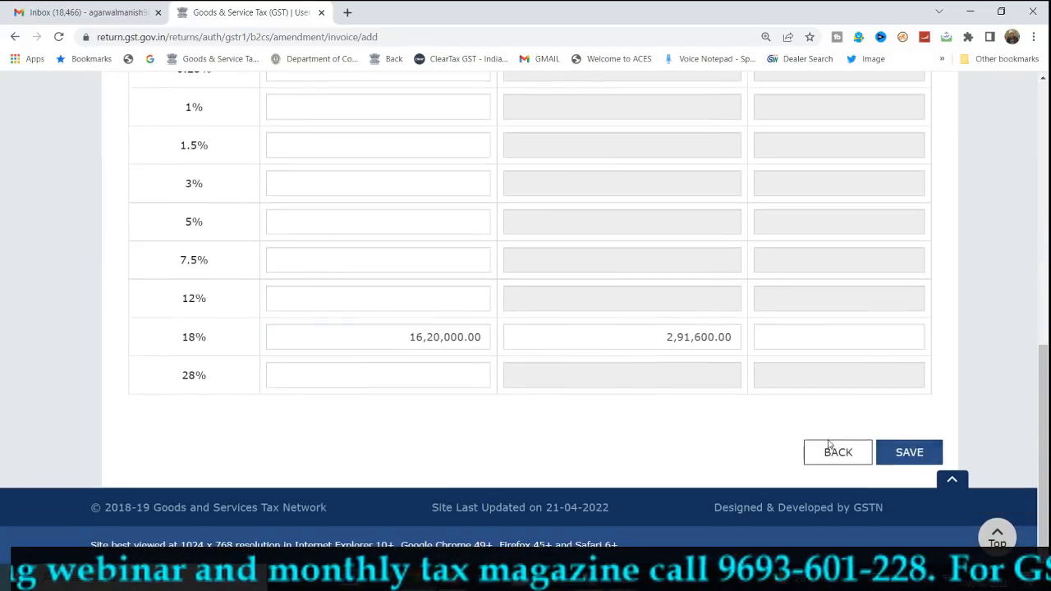
pyautogui.click(910, 450)
# Review the Assam and Jharkhand entries in the processed records and refresh the amendment summary.
pyautogui.scroll(-6, 909, 439)
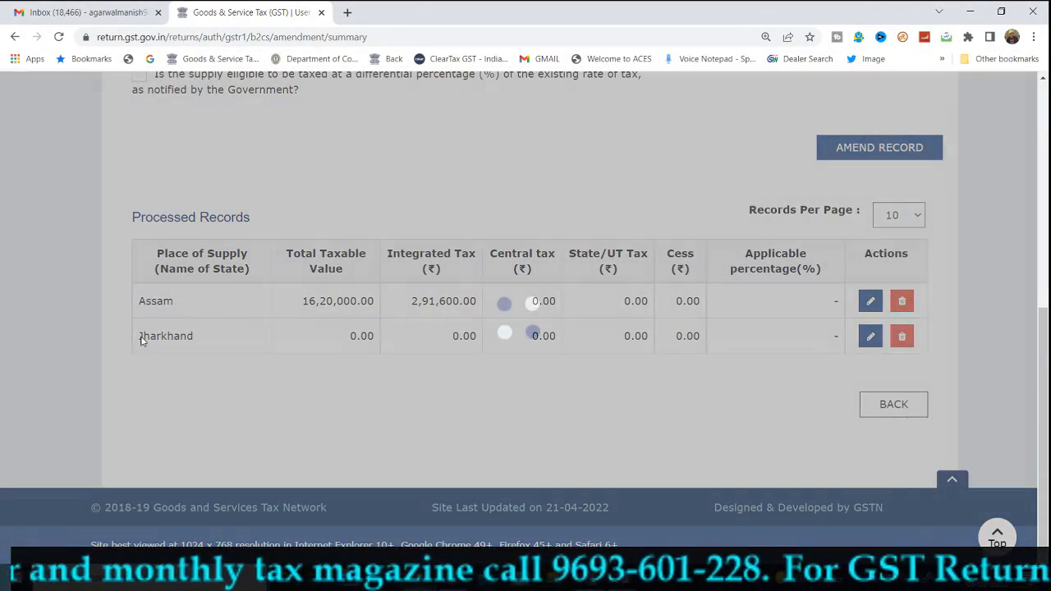
pyautogui.moveTo(143, 338); pyautogui.dragTo(175, 336)
pyautogui.click(402, 326)
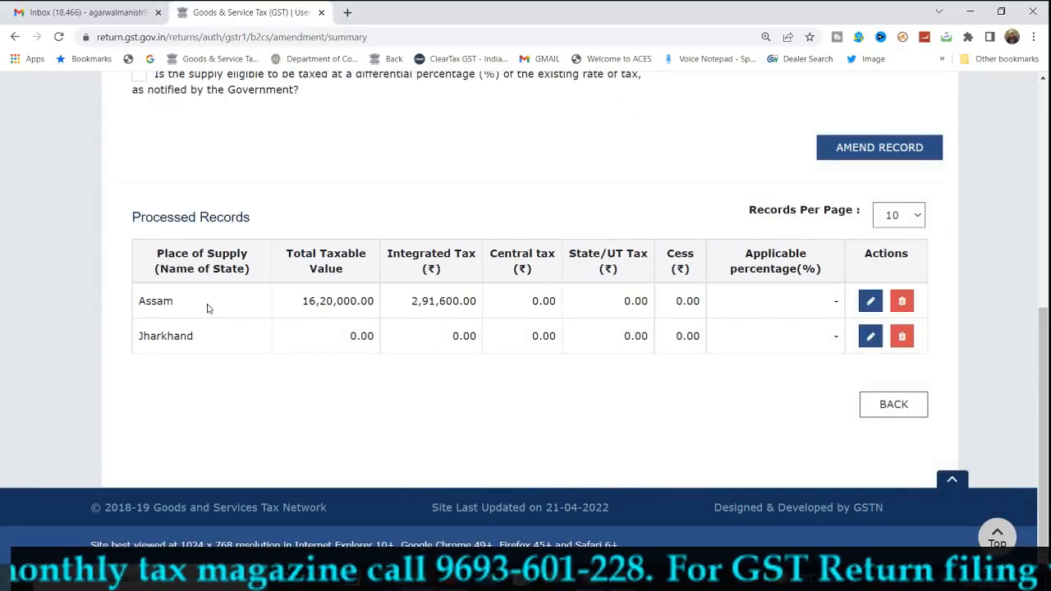
pyautogui.moveTo(315, 301); pyautogui.dragTo(525, 315)
pyautogui.scroll(5, 810, 413)
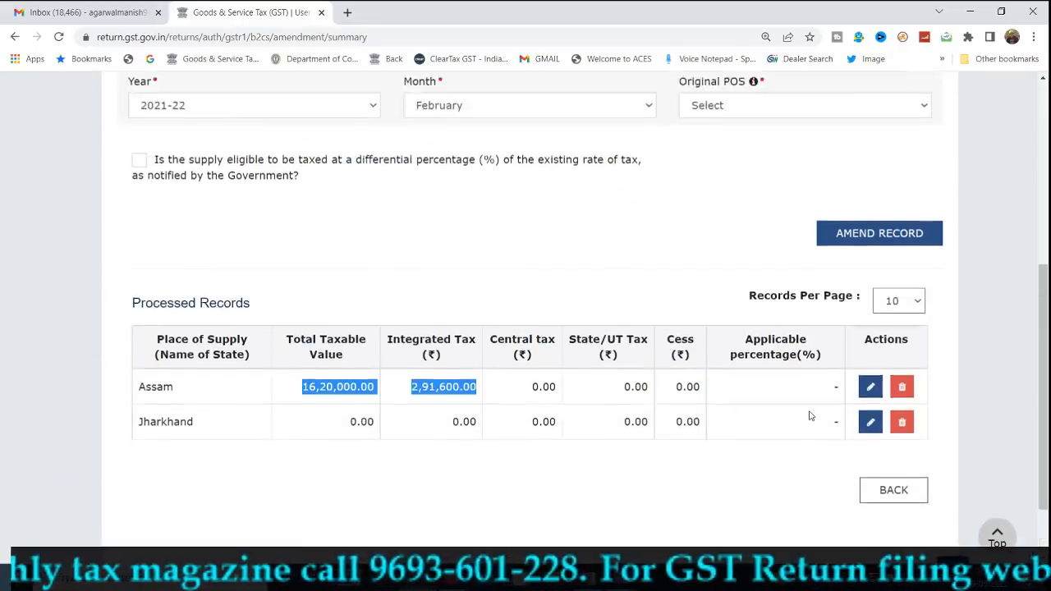
pyautogui.scroll(1, 878, 317)
pyautogui.click(915, 302)
pyautogui.scroll(-4, 880, 413)
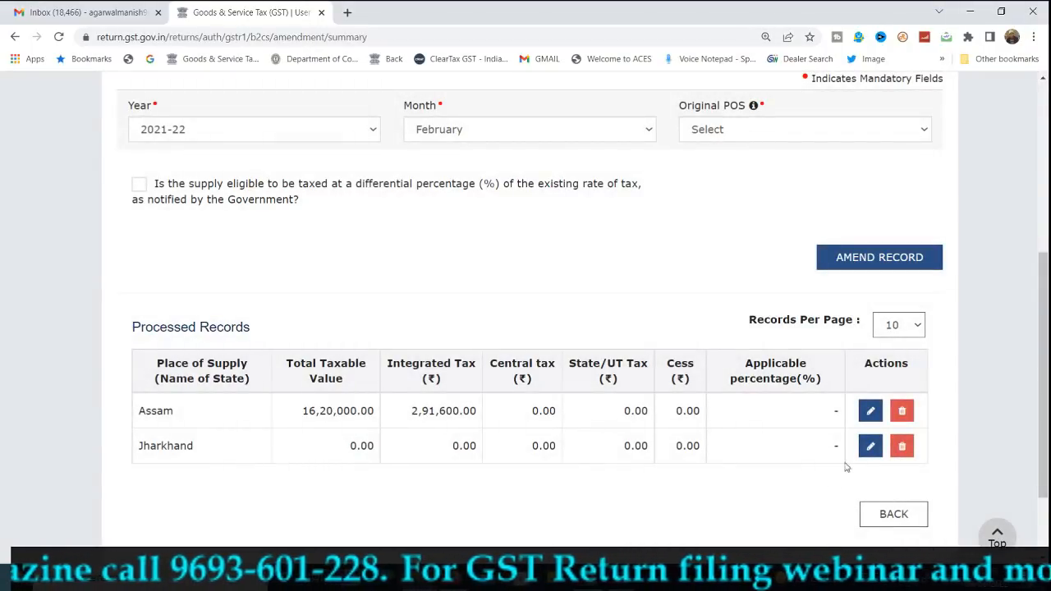
# Delete the Jharkhand entry from the processed records and refresh the amendment summary.
pyautogui.click(895, 446)
pyautogui.click(585, 304)
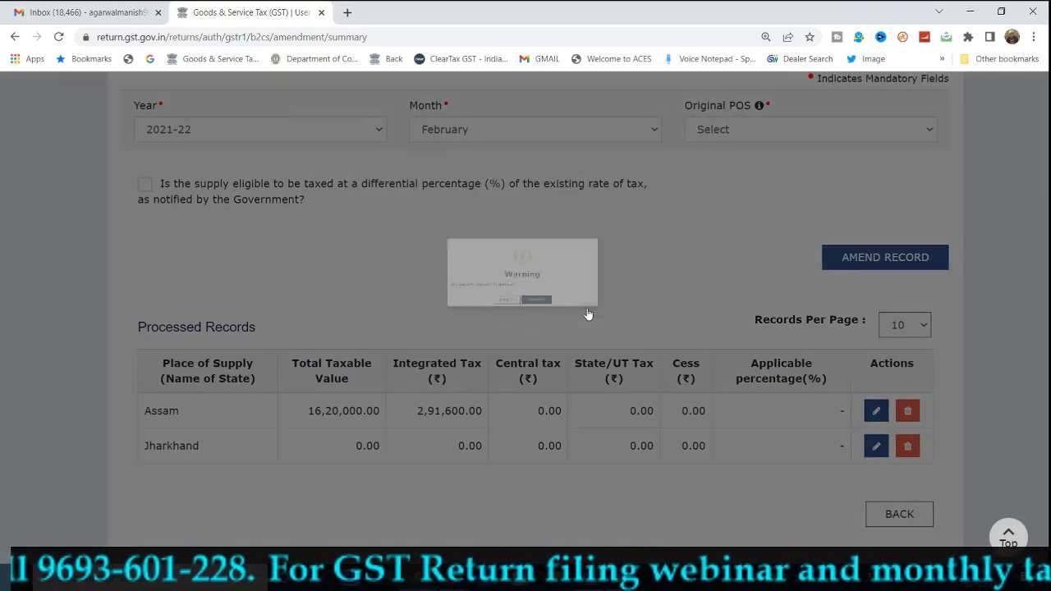
pyautogui.scroll(-3, 904, 473)
pyautogui.scroll(4, 903, 469)
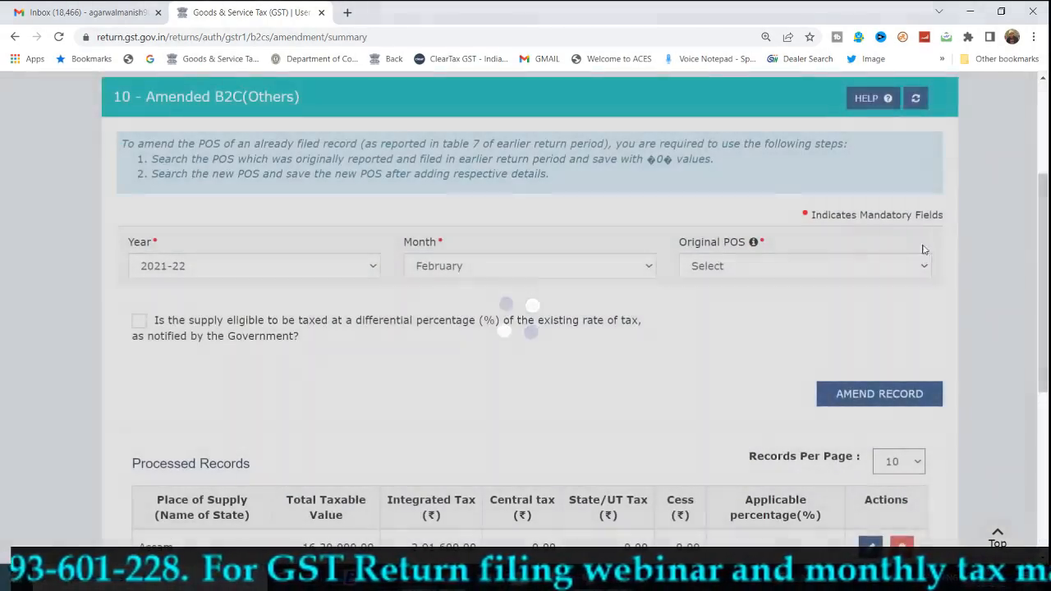
pyautogui.click(925, 101)
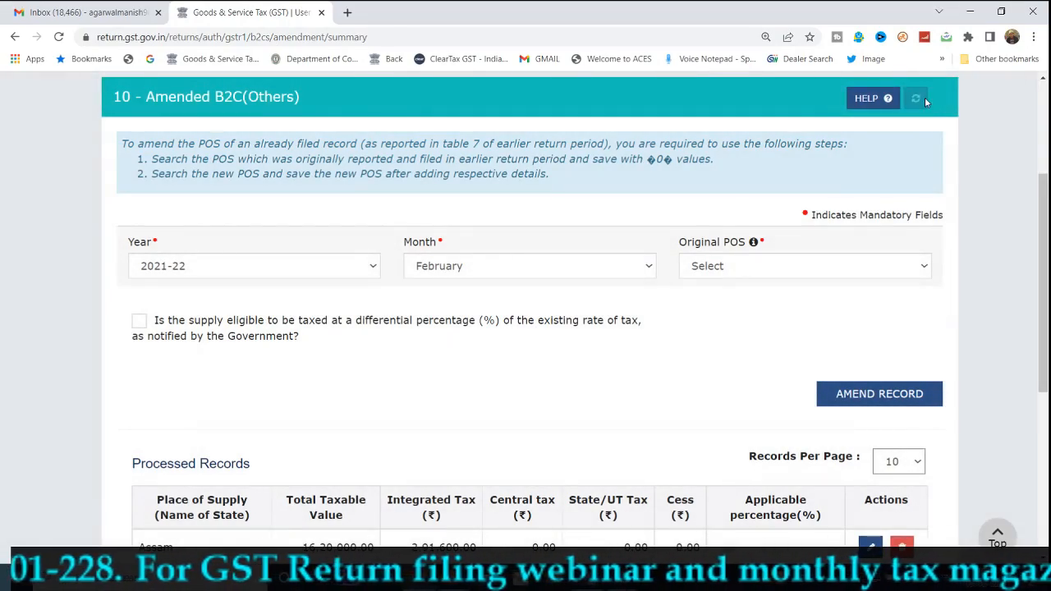
# Delete the Assam entry from the processed records and refresh the summary.
pyautogui.scroll(-3, 805, 329)
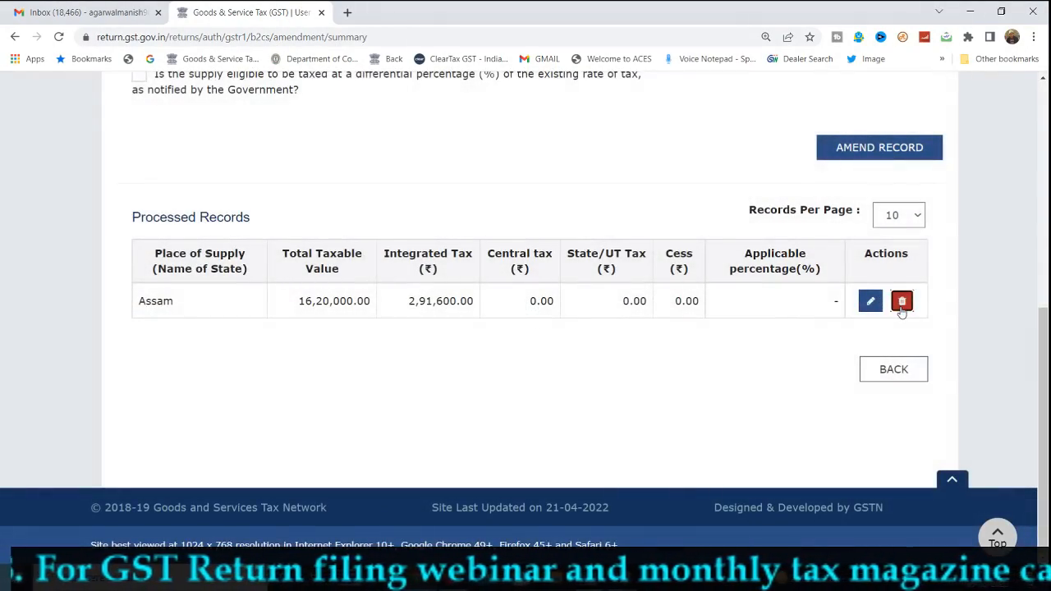
pyautogui.click(901, 301)
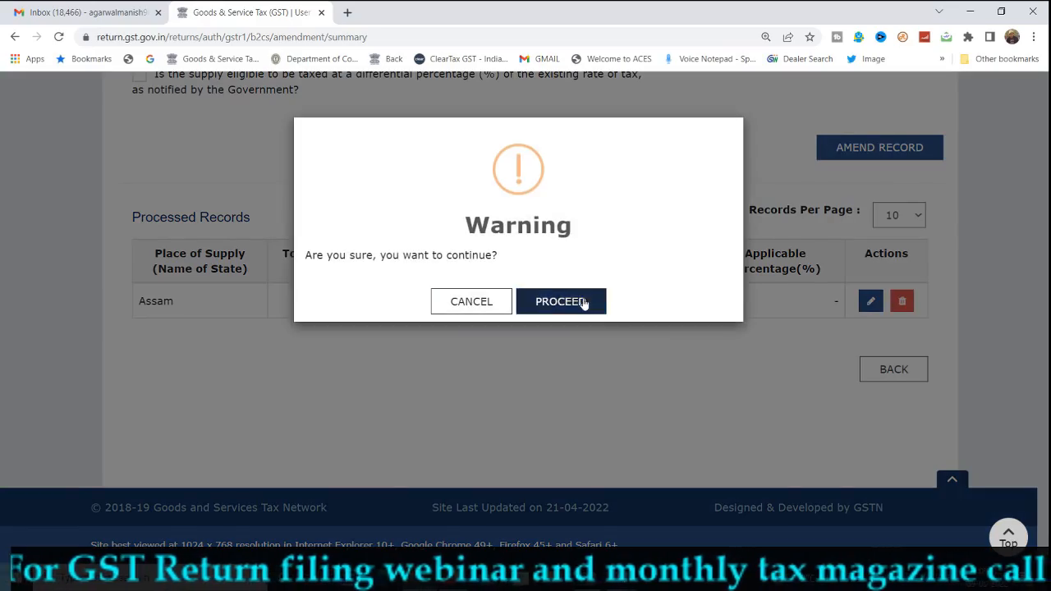
pyautogui.click(580, 303)
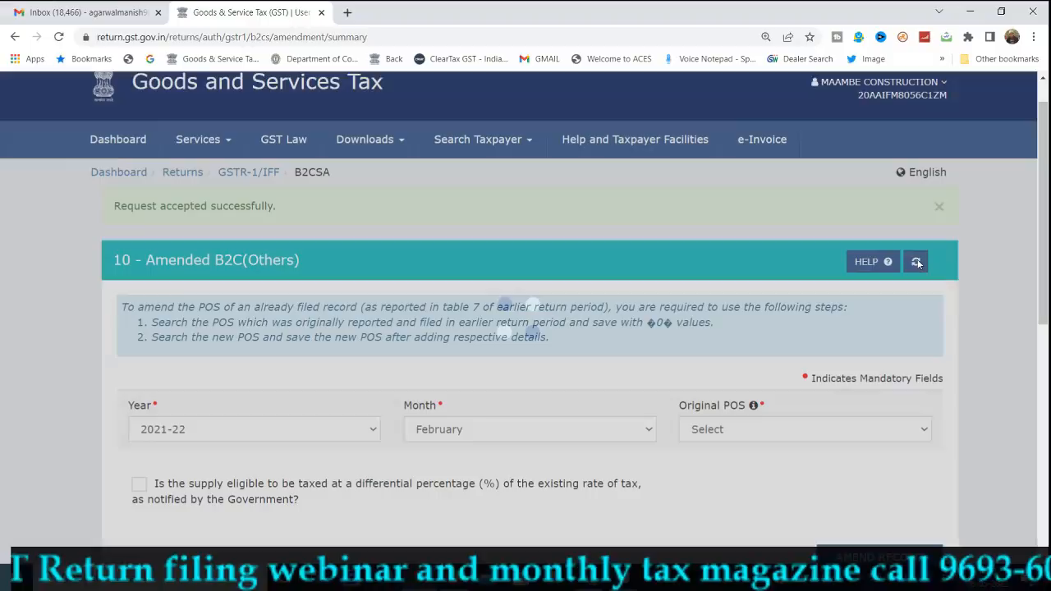
pyautogui.click(917, 262)
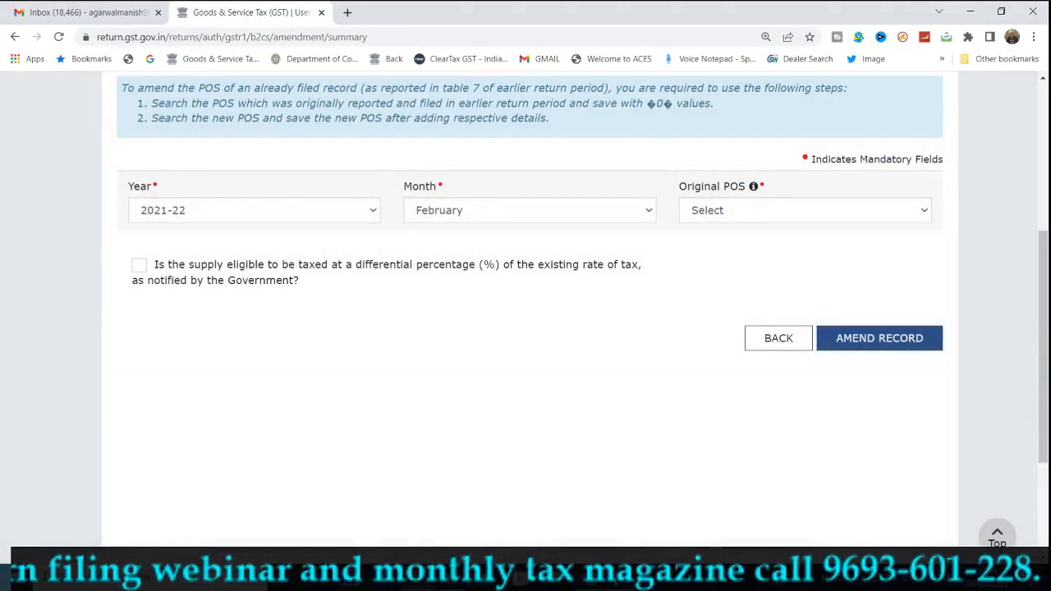
# Switch to the OneNote page and handwrite the contact phone number in a blank area of the page.
pyautogui.moveTo(624, 579)
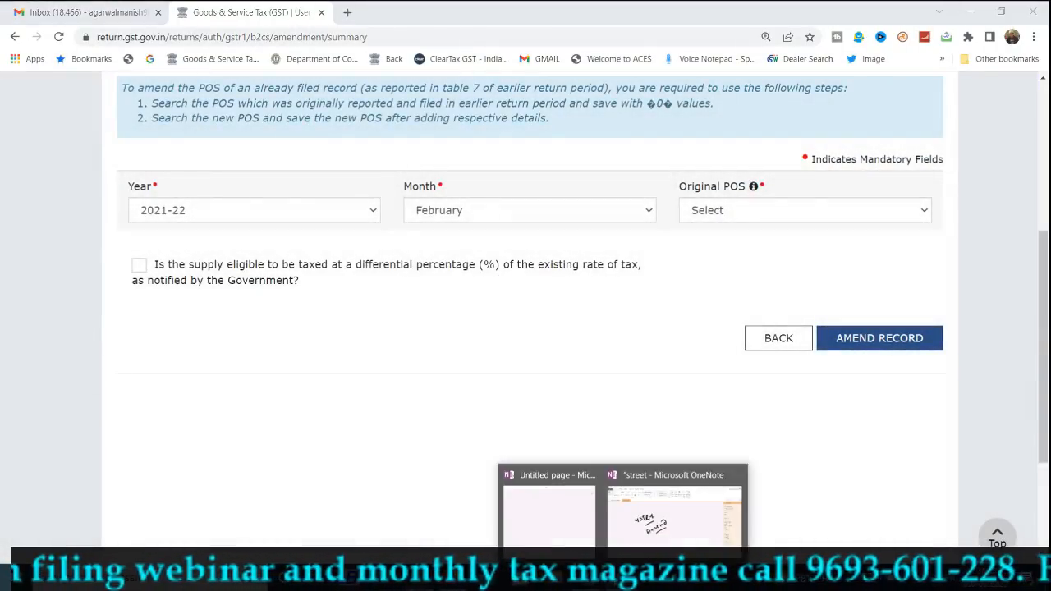
pyautogui.click(638, 503)
pyautogui.scroll(-5, 637, 348)
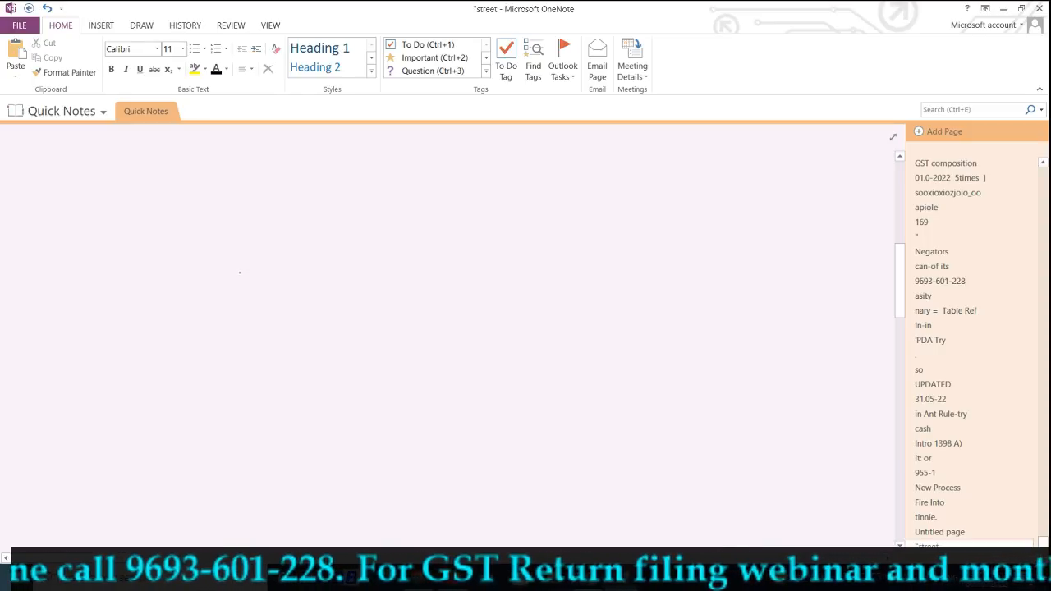
pyautogui.moveTo(261, 260); pyautogui.dragTo(260, 290)
pyautogui.moveTo(290, 256); pyautogui.dragTo(283, 277)
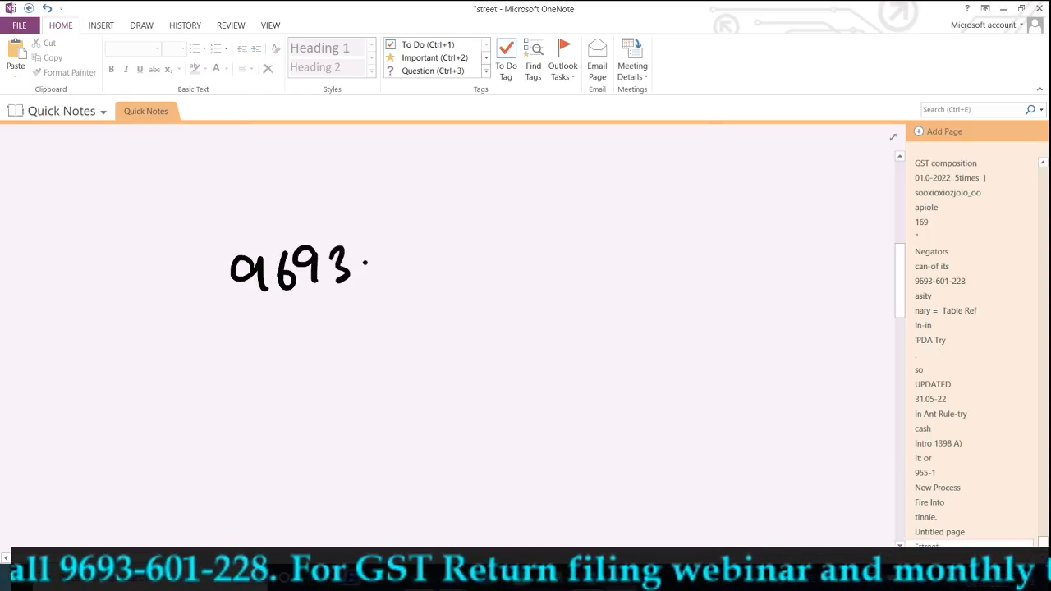
pyautogui.moveTo(444, 243); pyautogui.dragTo(444, 263)
pyautogui.moveTo(454, 255); pyautogui.dragTo(469, 249)
pyautogui.moveTo(473, 242); pyautogui.dragTo(491, 261)
pyautogui.moveTo(499, 243); pyautogui.dragTo(517, 258)
pyautogui.moveTo(538, 231); pyautogui.dragTo(546, 267)
# Handwrite the word "Magizine" below the phone number and underline the end of it.
pyautogui.moveTo(337, 383)
pyautogui.mouseDown()
pyautogui.moveTo(376, 353)
pyautogui.moveTo(415, 380)
pyautogui.moveTo(440, 366)
pyautogui.mouseUp()
pyautogui.moveTo(469, 345)
pyautogui.mouseDown()
pyautogui.moveTo(493, 362)
pyautogui.moveTo(511, 345)
pyautogui.mouseUp()
pyautogui.moveTo(519, 355); pyautogui.dragTo(561, 352)
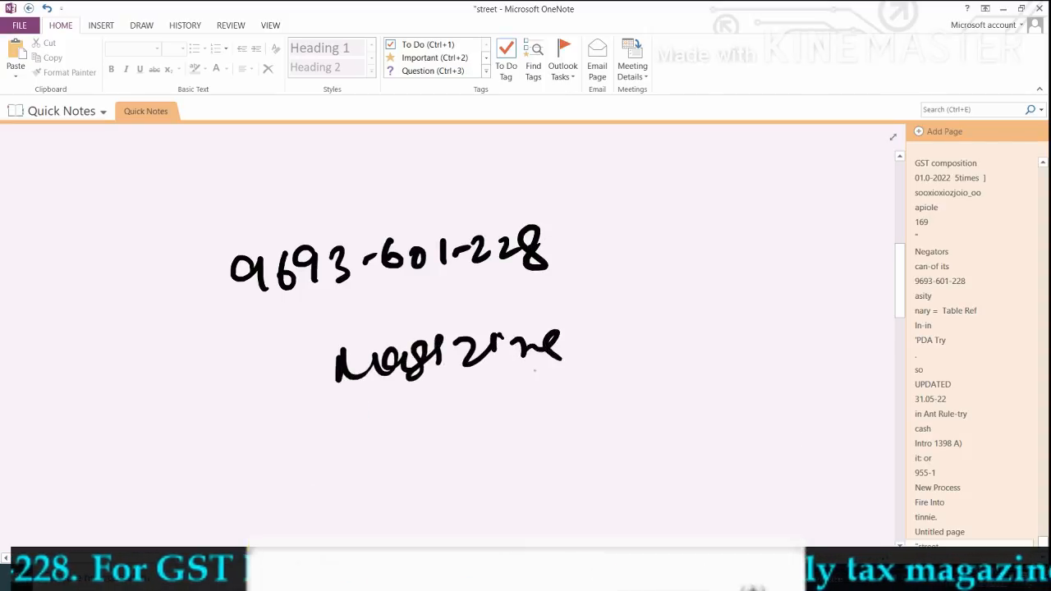
pyautogui.moveTo(466, 395); pyautogui.dragTo(566, 380)
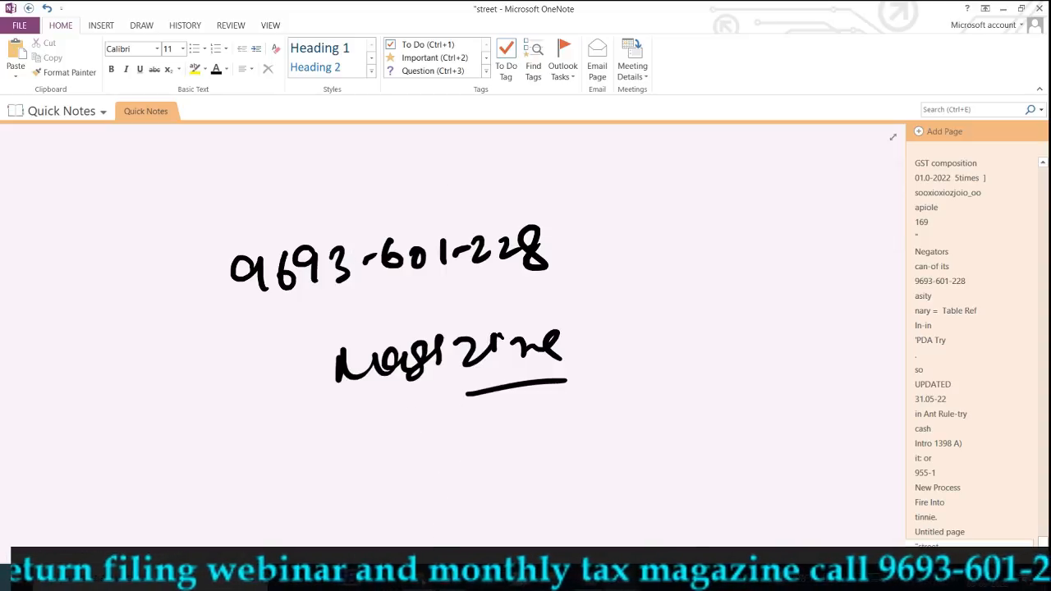
# Return to the GST portal in the browser and open the June 2021-22 record with original POS 20-Jharkhand for amendment.
pyautogui.hotkey('alt', 'Tab')
pyautogui.click(439, 211)
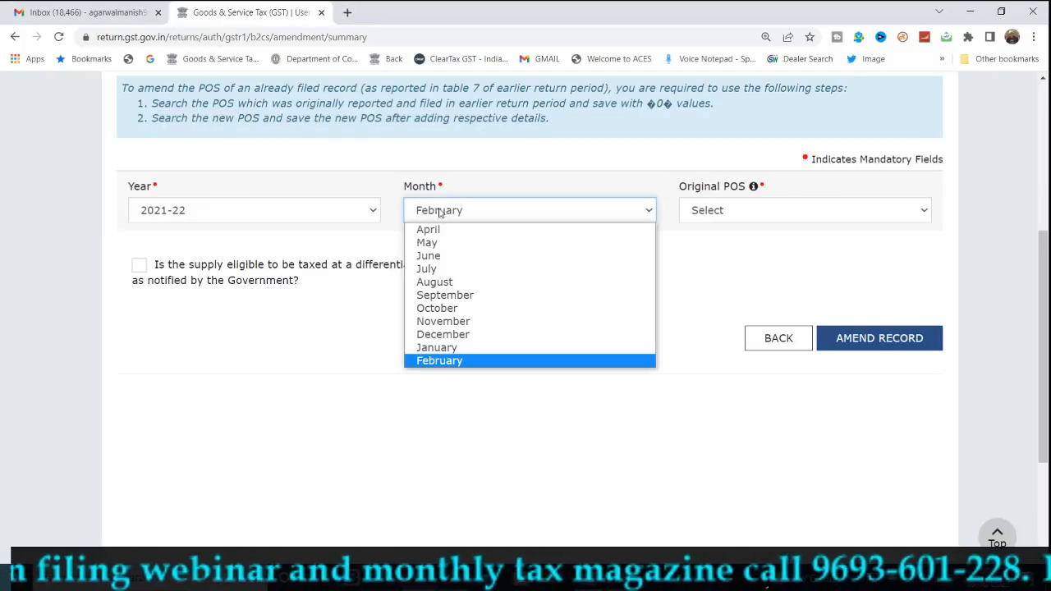
pyautogui.click(448, 254)
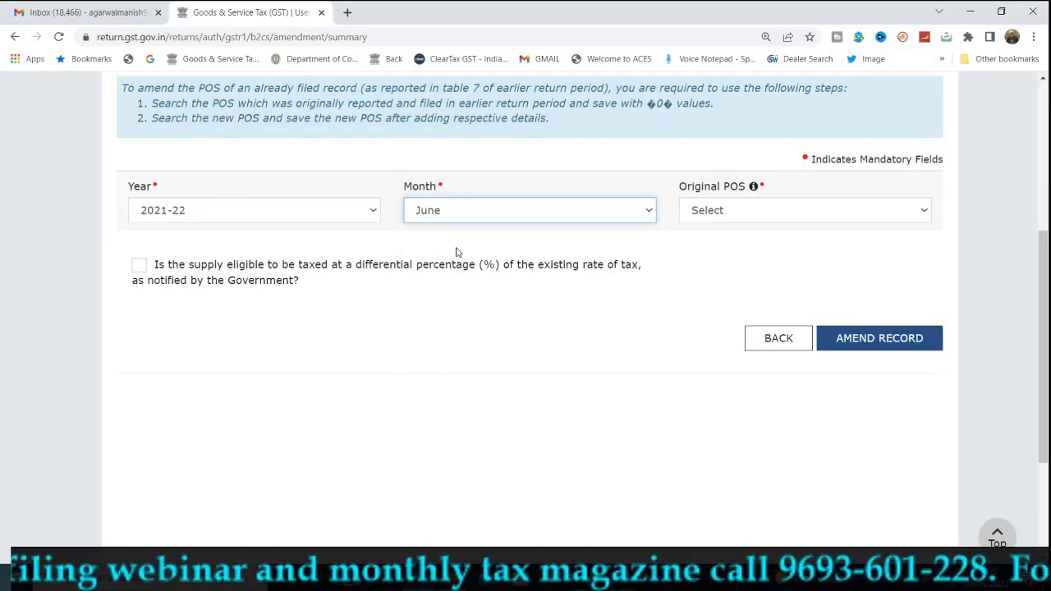
pyautogui.click(739, 215)
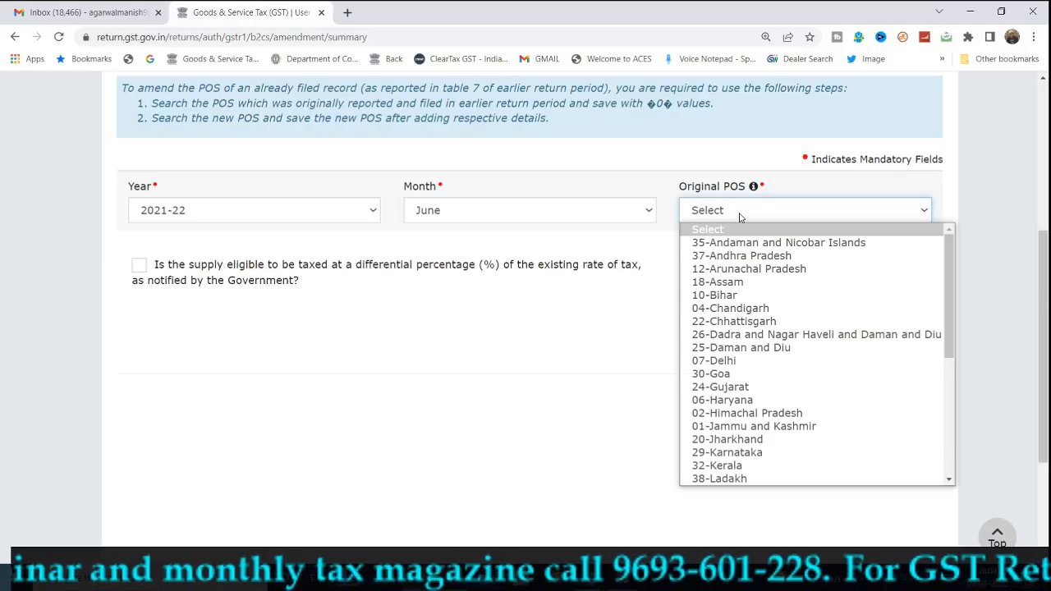
pyautogui.click(711, 441)
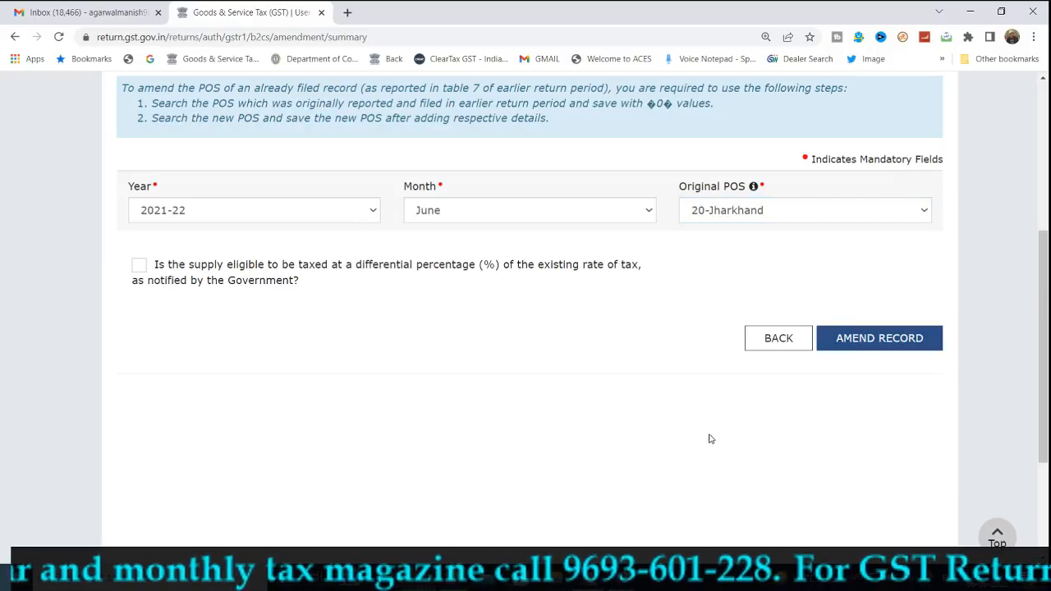
pyautogui.click(862, 355)
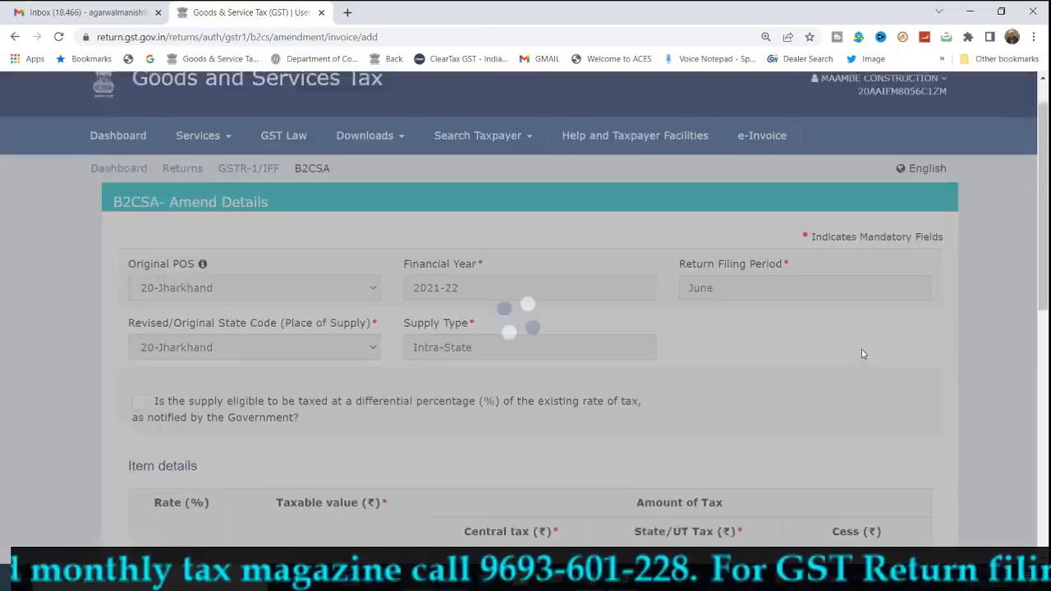
# Set the taxable value at the 12% rate to 150000 in the Jharkhand record and save the amendment.
pyautogui.scroll(-2, 862, 353)
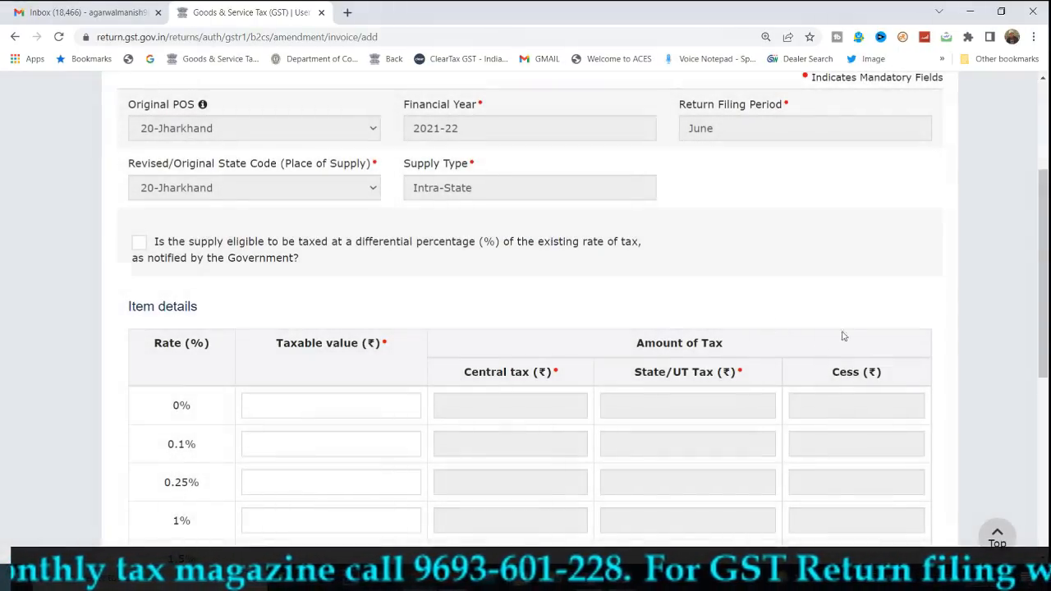
pyautogui.scroll(-5, 846, 327)
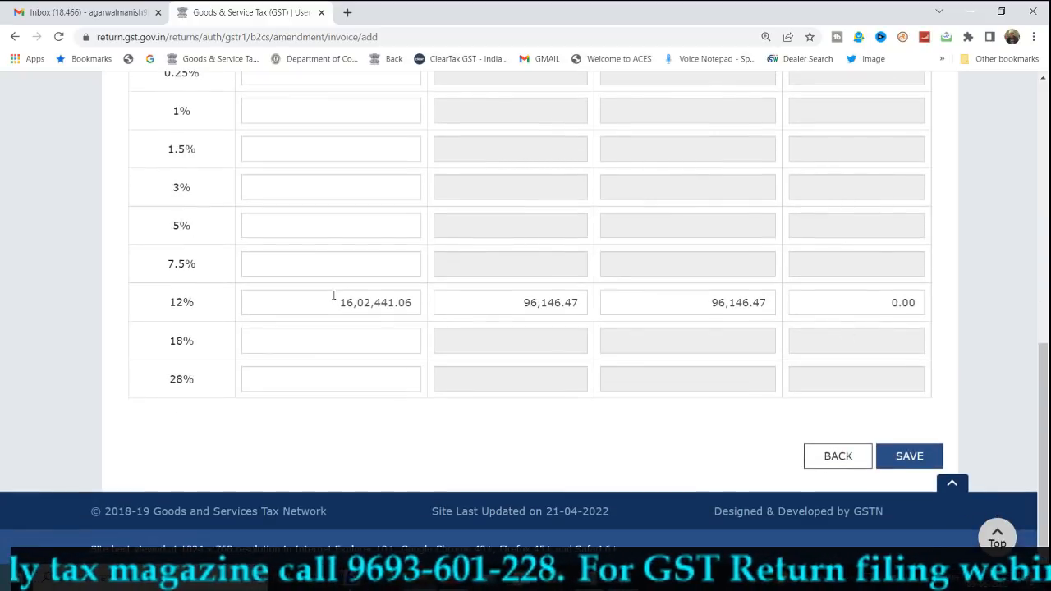
pyautogui.moveTo(334, 295); pyautogui.dragTo(418, 306)
pyautogui.write('150000')
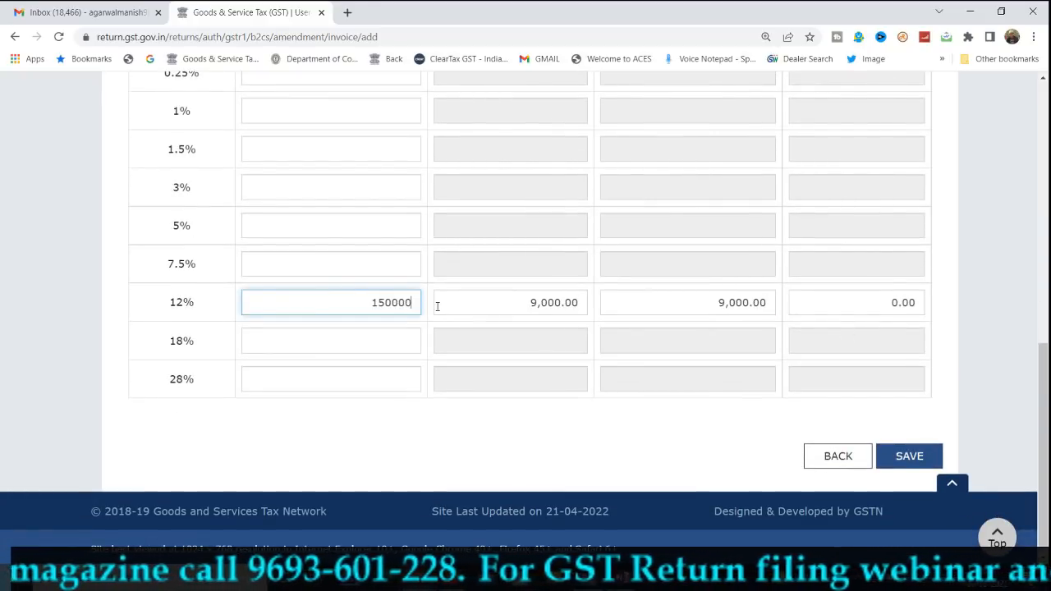
pyautogui.click(437, 306)
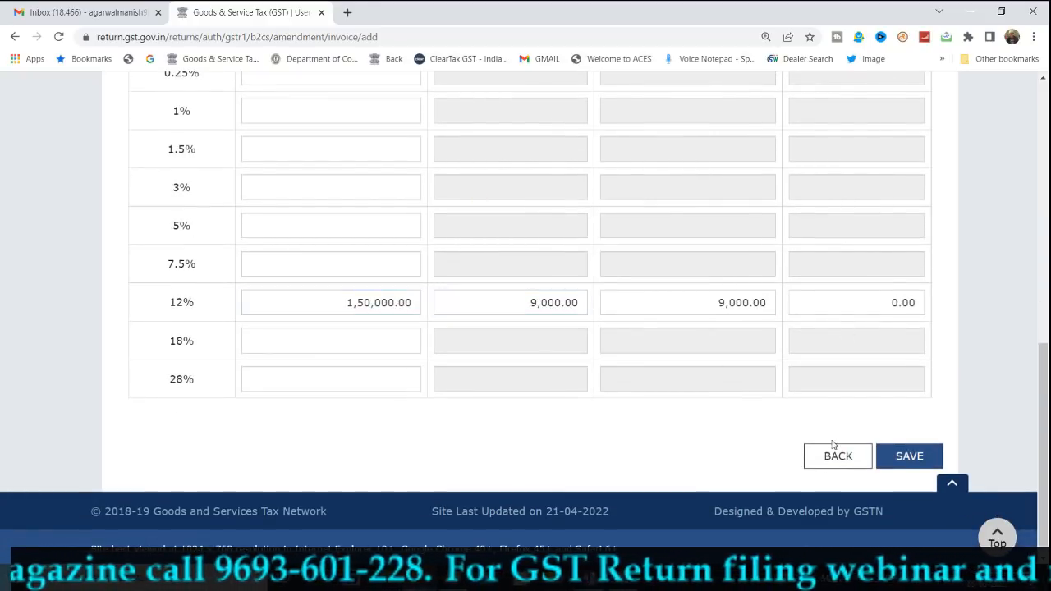
pyautogui.click(895, 454)
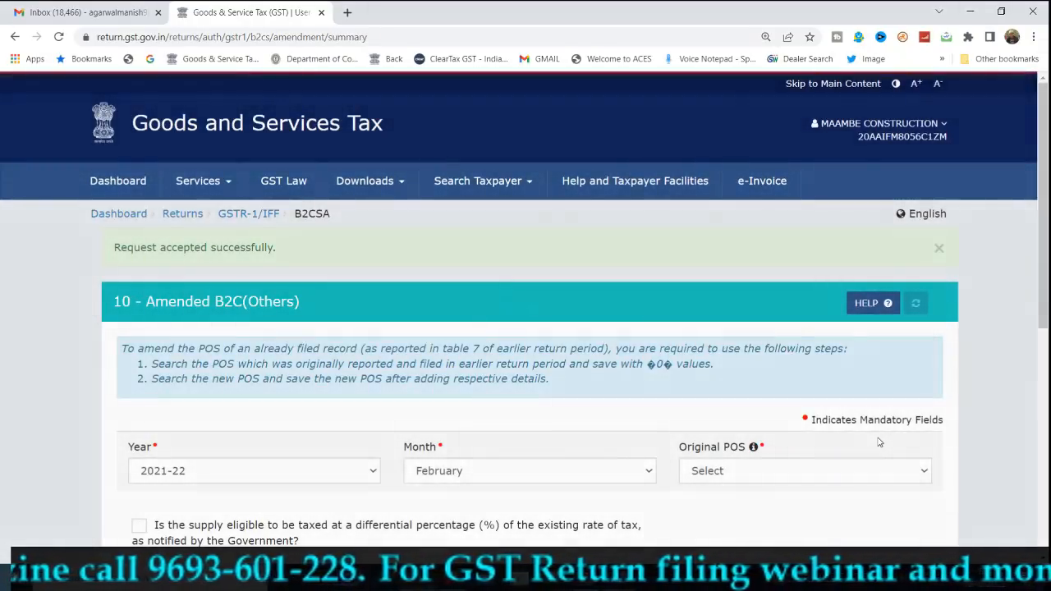
# Refresh the amendment summary and check the processed records and the list of original POS options.
pyautogui.scroll(-5, 877, 440)
pyautogui.scroll(4, 767, 441)
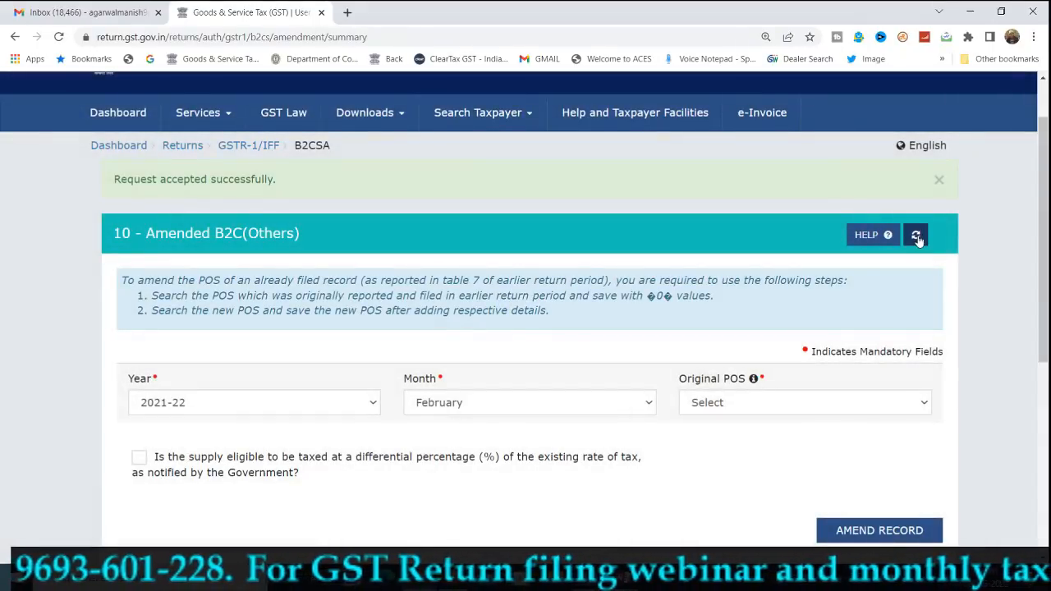
pyautogui.click(916, 235)
pyautogui.scroll(-2, 737, 348)
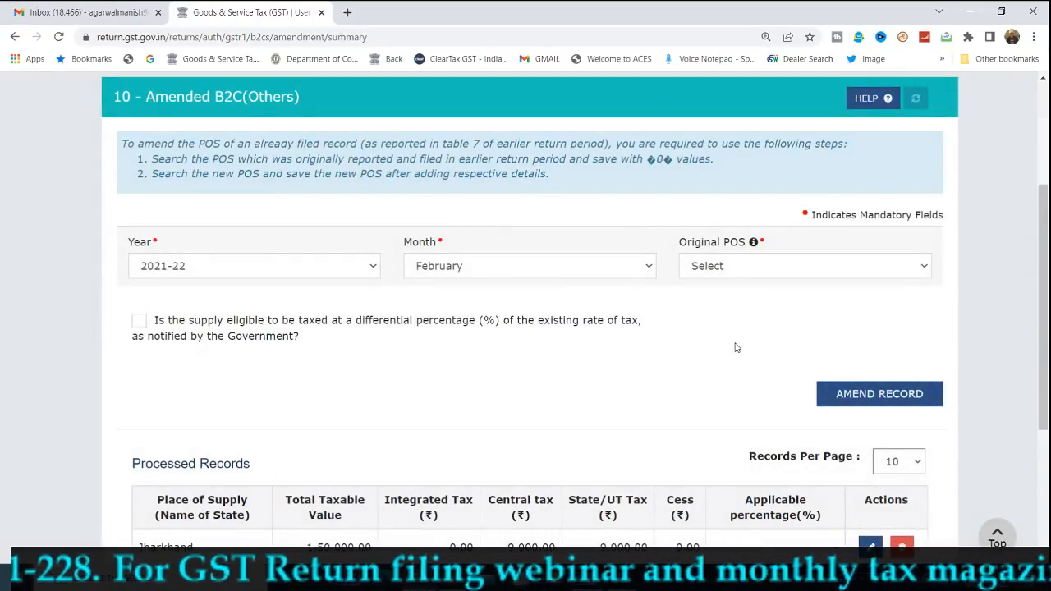
pyautogui.click(694, 265)
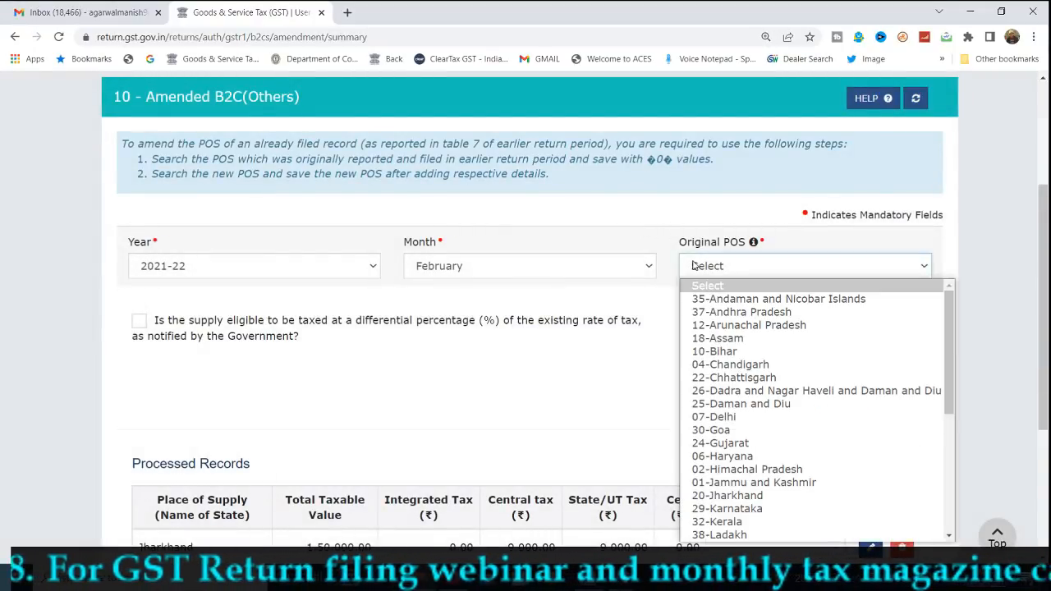
pyautogui.click(565, 425)
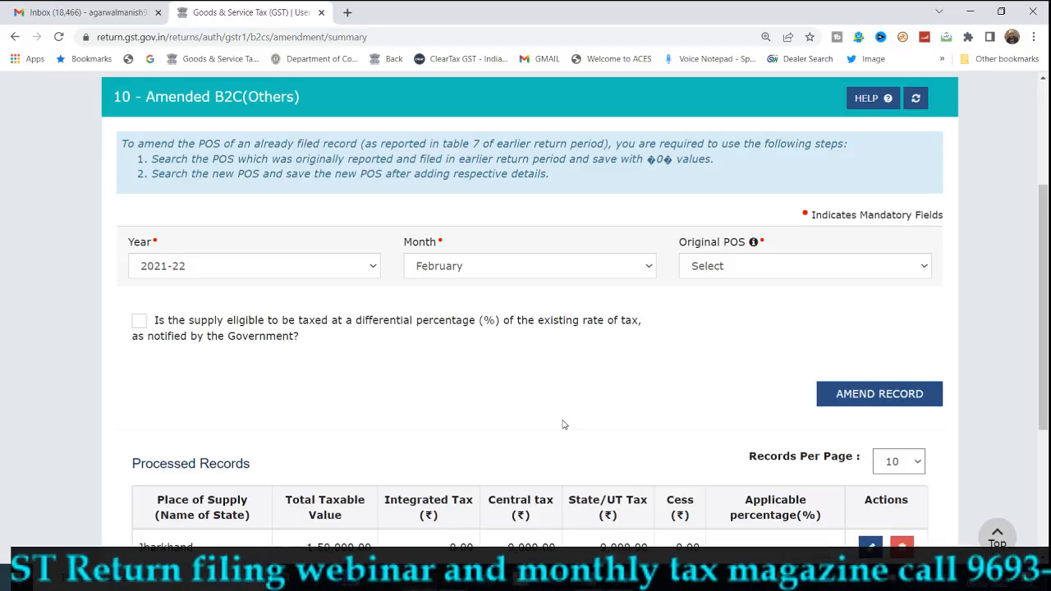
# Delete the Jharkhand entry from the processed amendment records and refresh the Amended B2C(Others) summary.
pyautogui.scroll(-2, 563, 424)
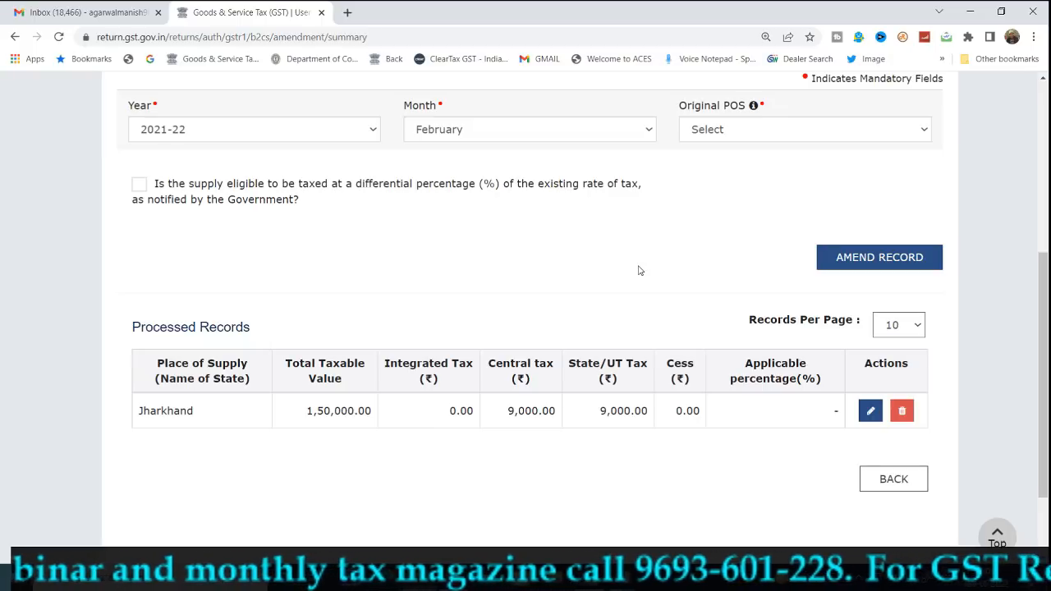
pyautogui.click(902, 413)
pyautogui.click(547, 301)
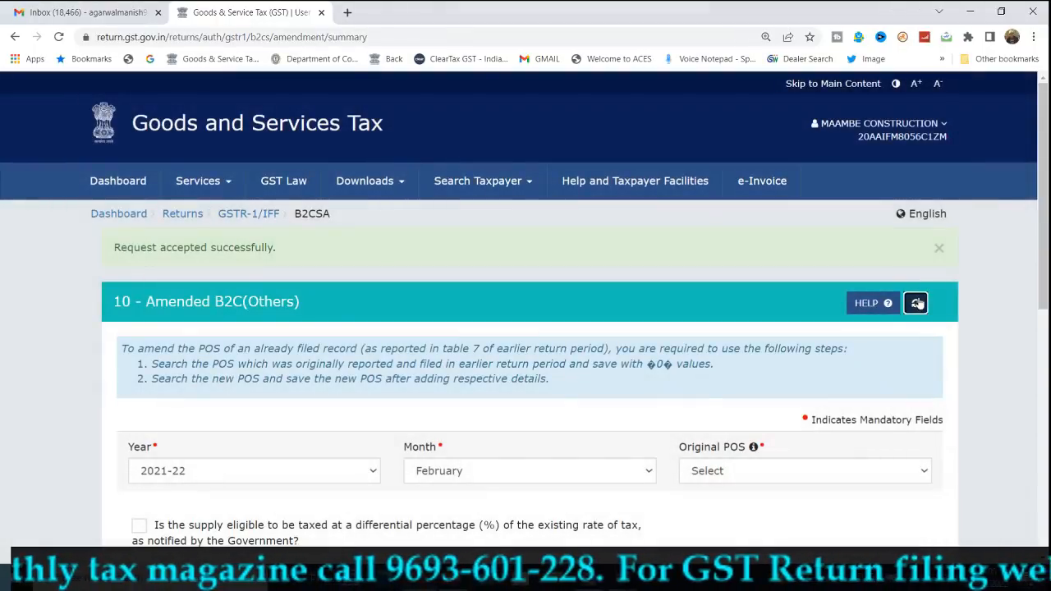
pyautogui.click(918, 303)
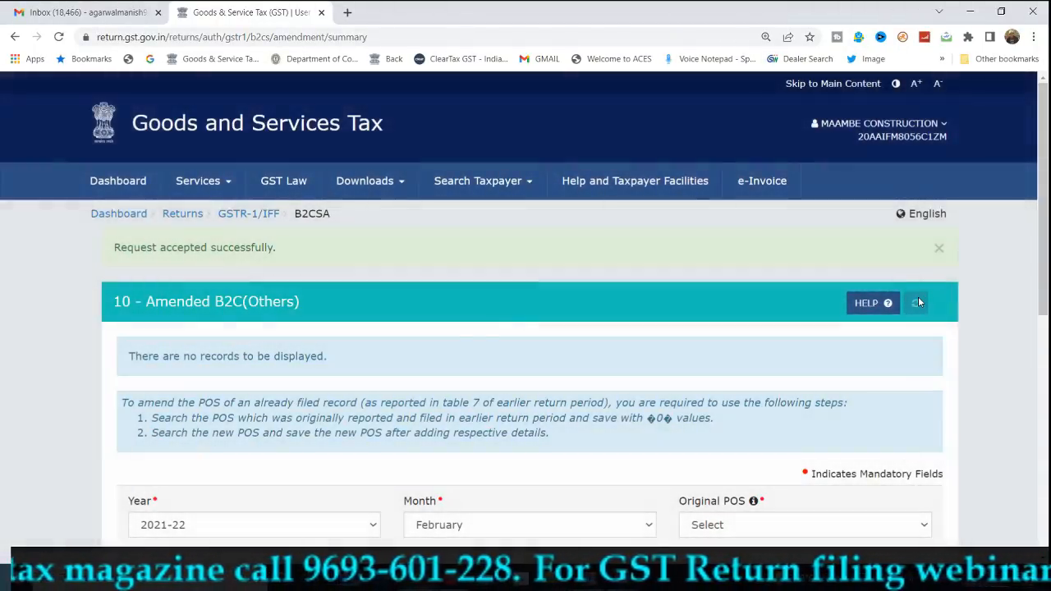
# Return to the March 2021-22 GSTR-1 sections and open 9A - Amended B2B Invoices to view the invoice number entry, then leave it.
pyautogui.scroll(-4, 905, 359)
pyautogui.click(775, 377)
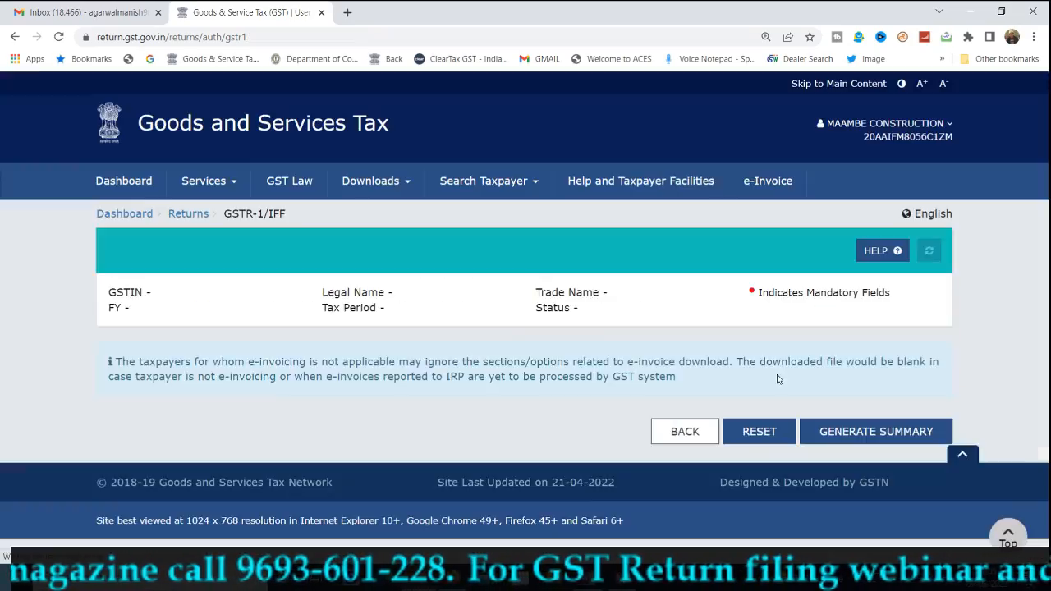
pyautogui.scroll(-3, 777, 373)
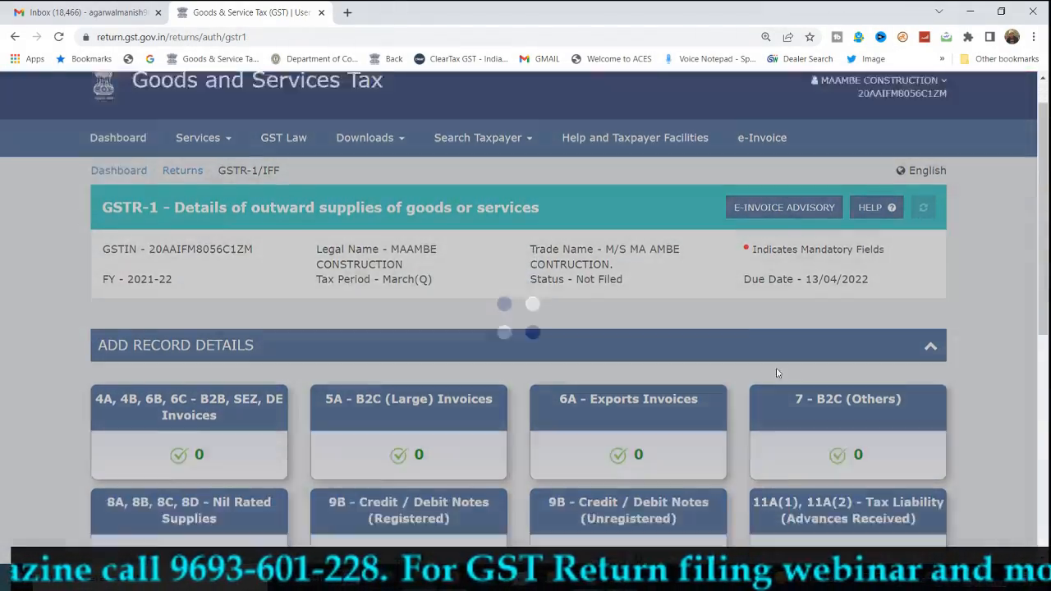
pyautogui.scroll(-2, 776, 373)
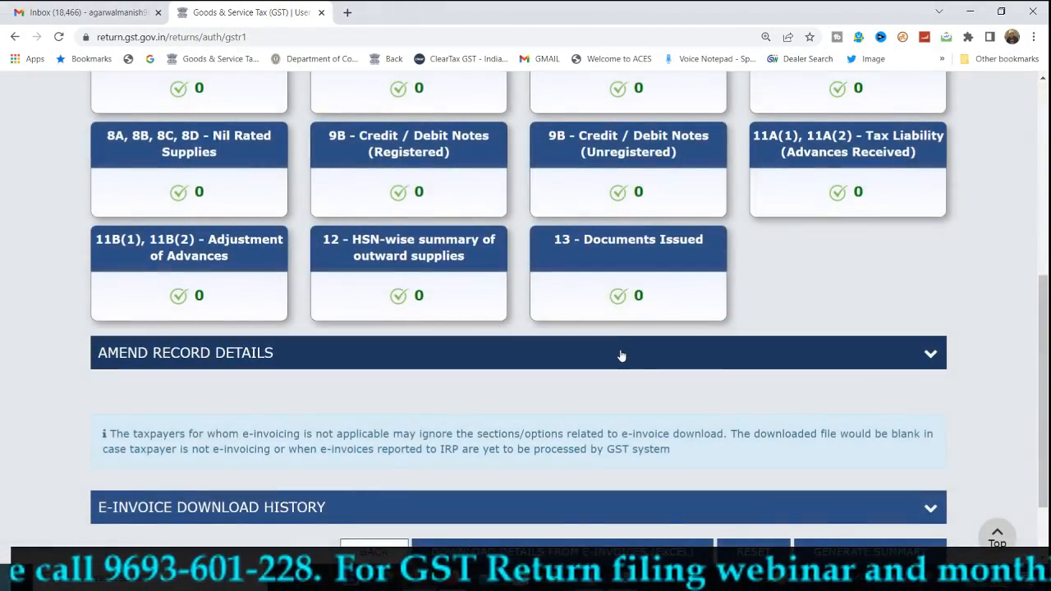
pyautogui.click(622, 356)
pyautogui.scroll(-3, 621, 355)
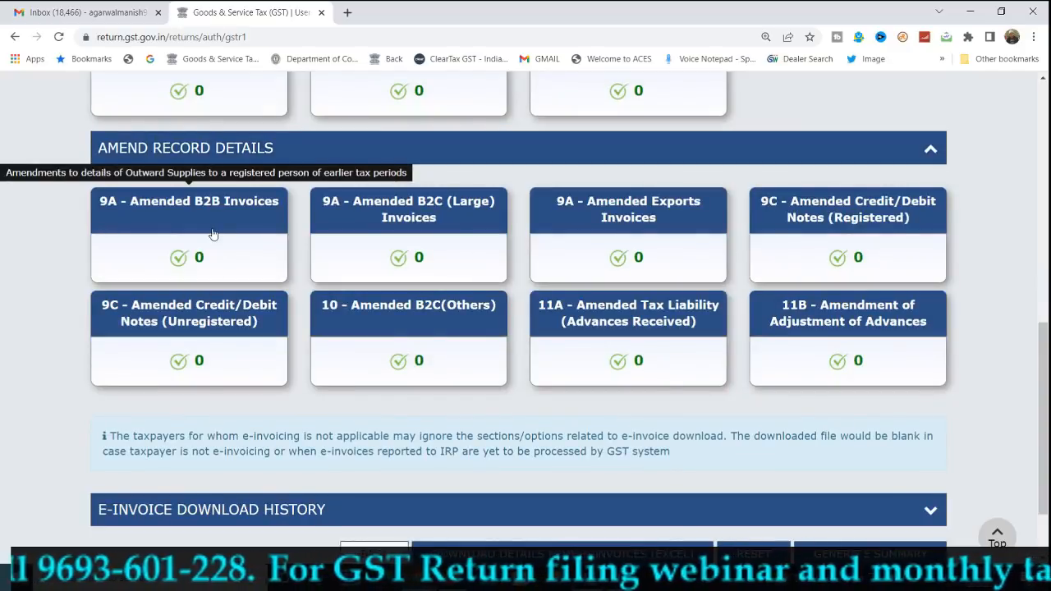
pyautogui.click(212, 232)
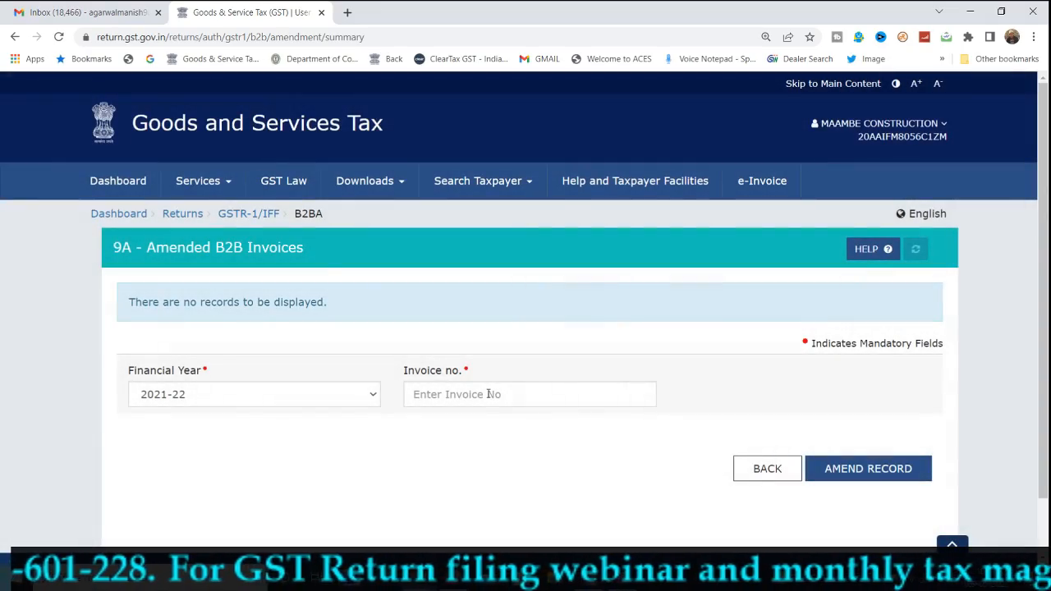
pyautogui.click(489, 394)
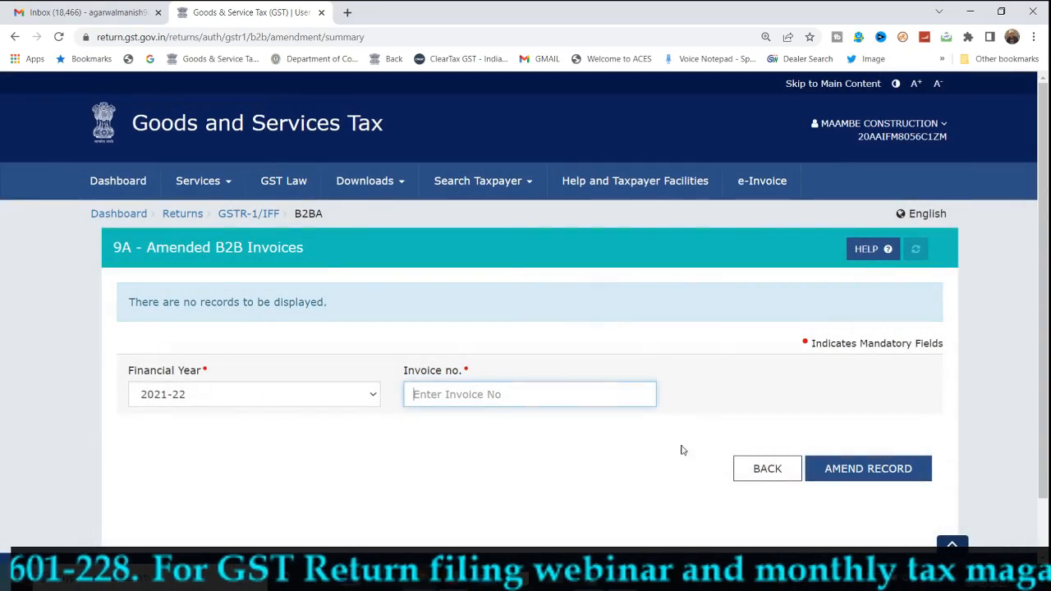
pyautogui.click(757, 479)
pyautogui.scroll(-3, 513, 378)
pyautogui.click(389, 343)
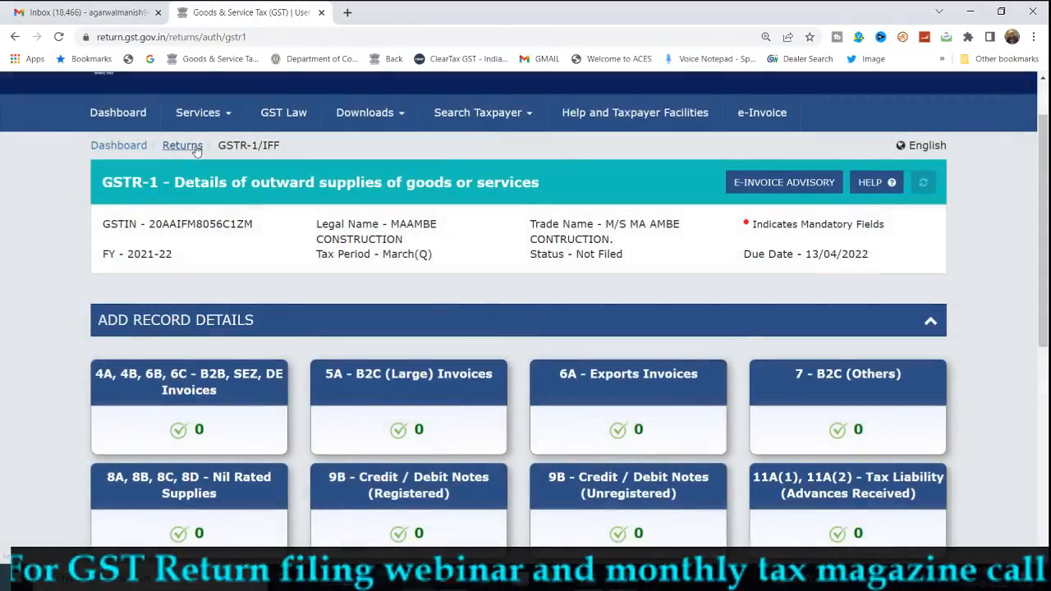
# Search the returns for financial year 2021-22, Quarter 1 (Apr - Jun), and view the filed June GSTR-1.
pyautogui.click(196, 147)
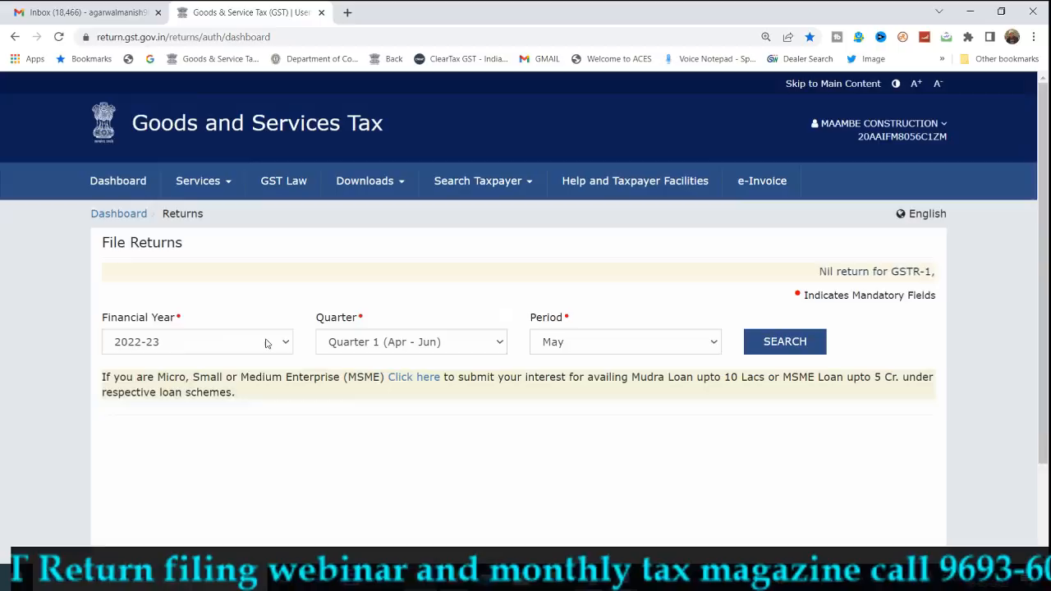
pyautogui.click(267, 342)
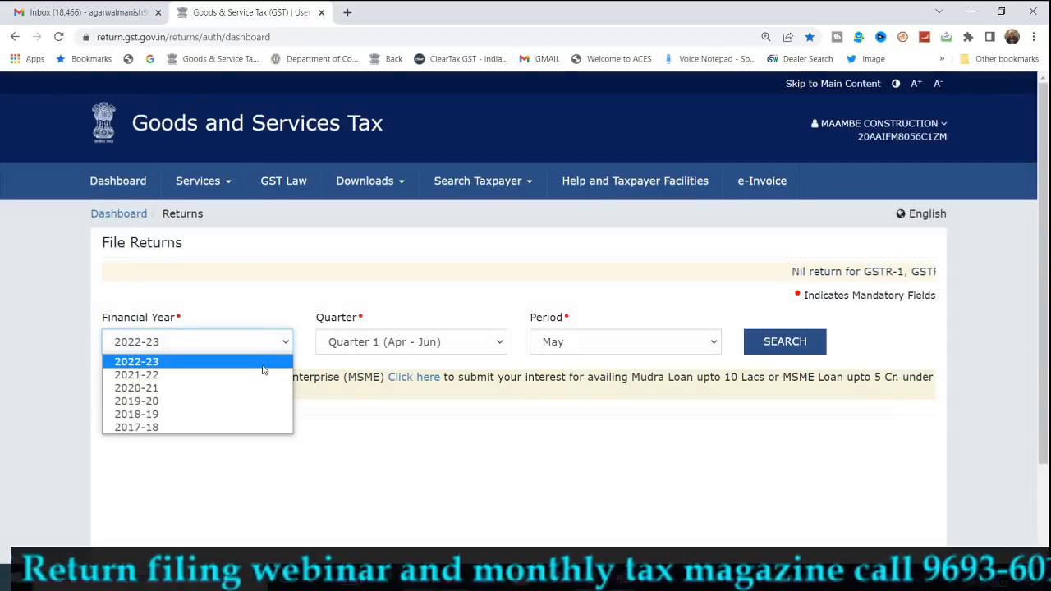
pyautogui.click(263, 375)
pyautogui.click(448, 347)
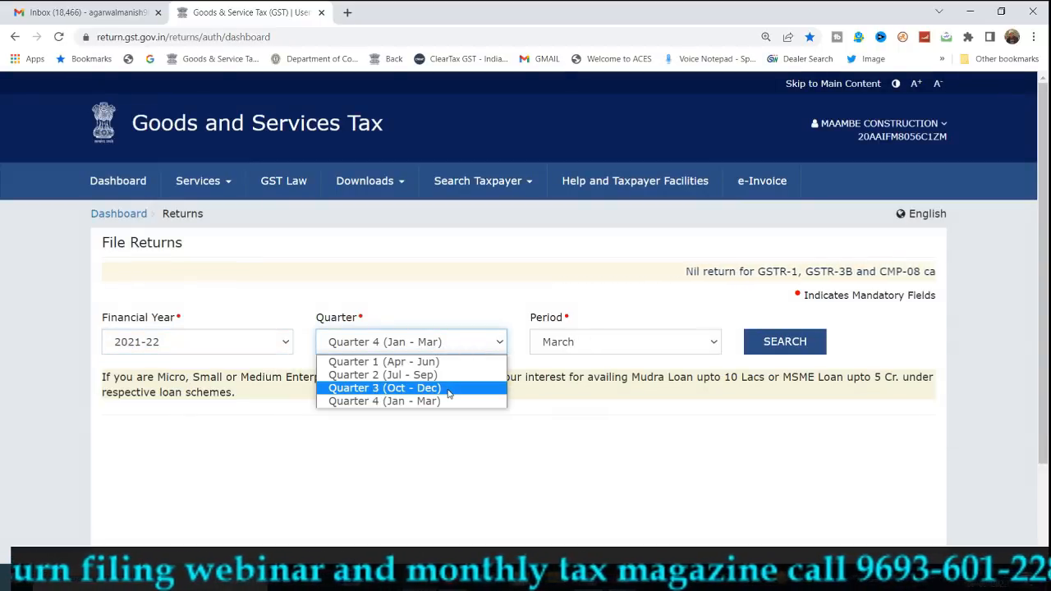
pyautogui.click(383, 361)
pyautogui.click(785, 342)
pyautogui.scroll(-3, 374, 350)
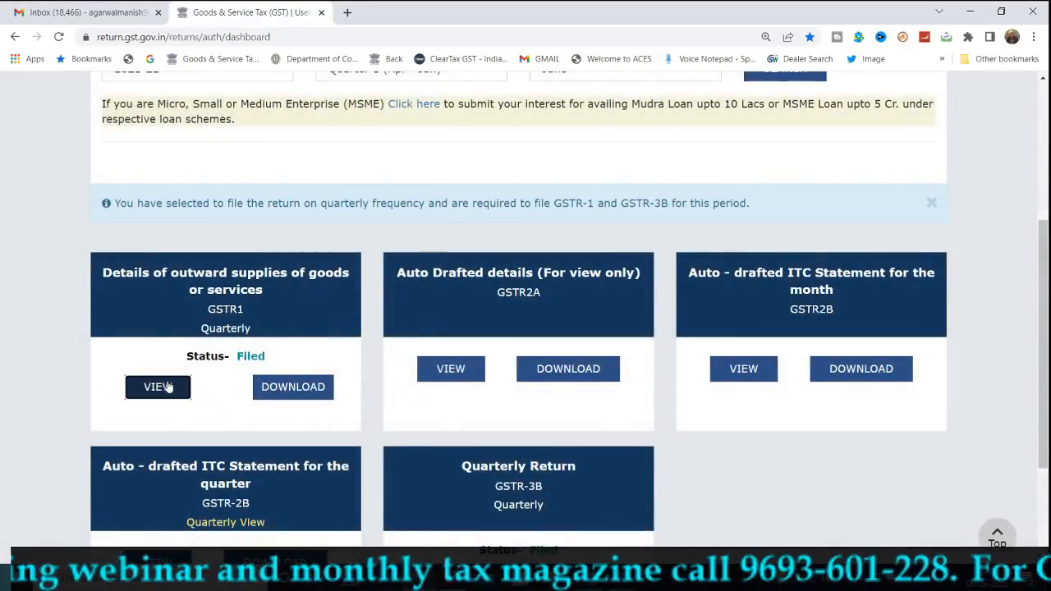
pyautogui.click(158, 386)
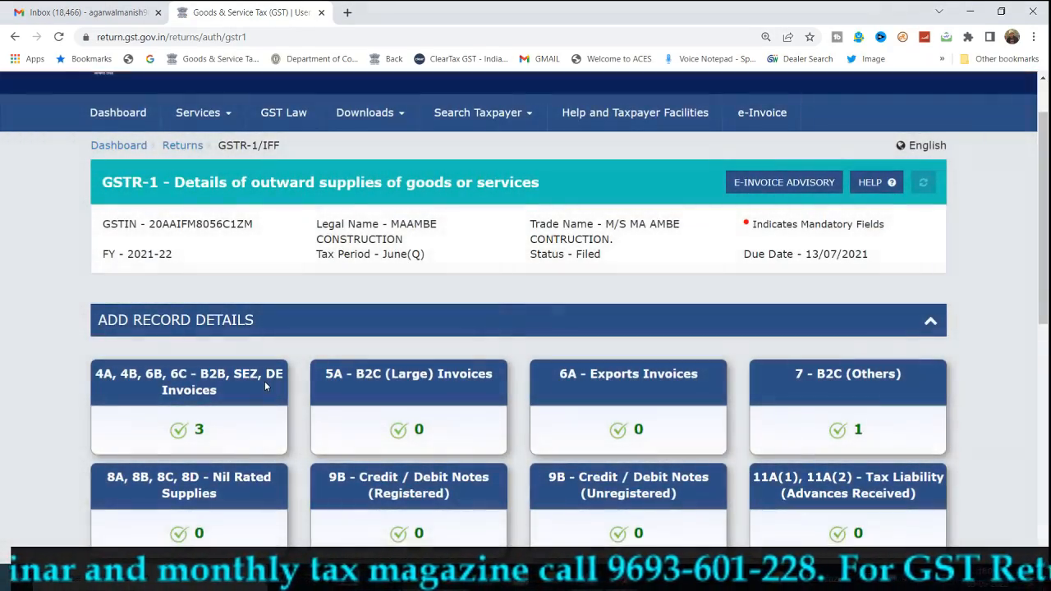
# Open the B2B invoices and examine the processed records for Central Institute of Mining and Fuel Research.
pyautogui.click(264, 381)
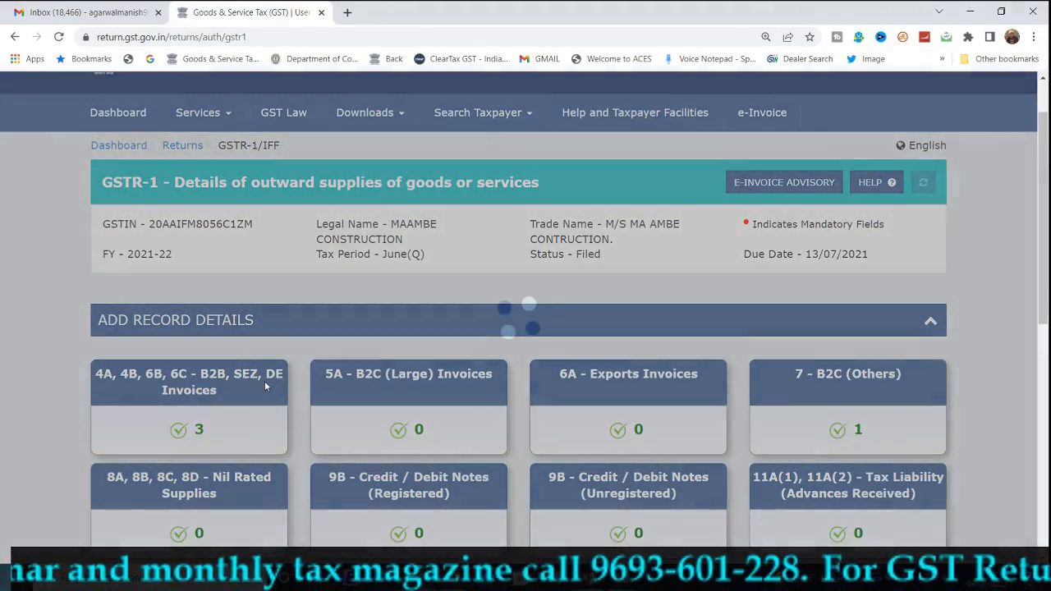
pyautogui.scroll(-2, 361, 386)
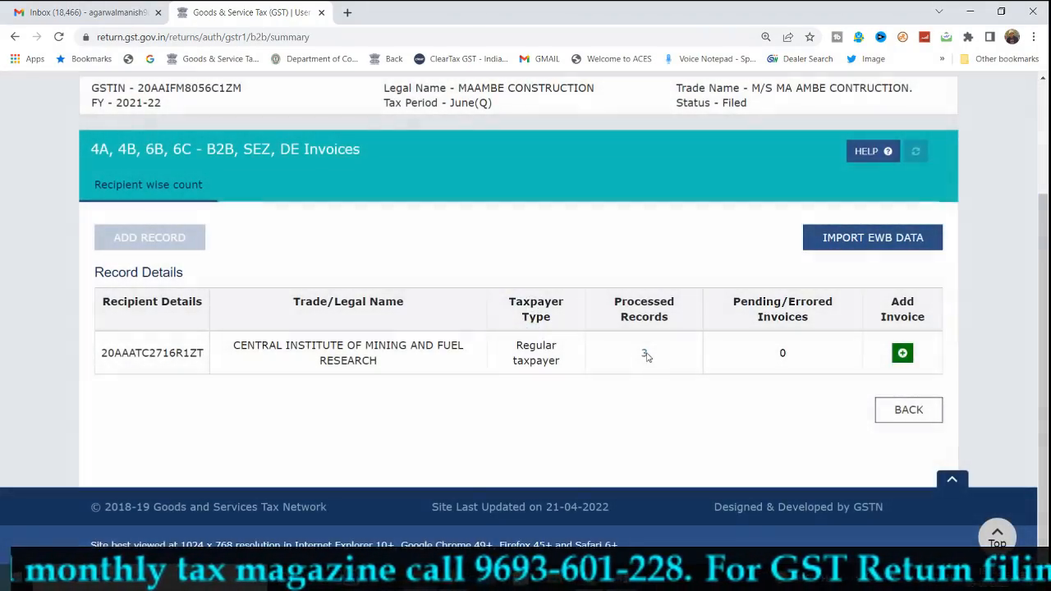
pyautogui.click(645, 354)
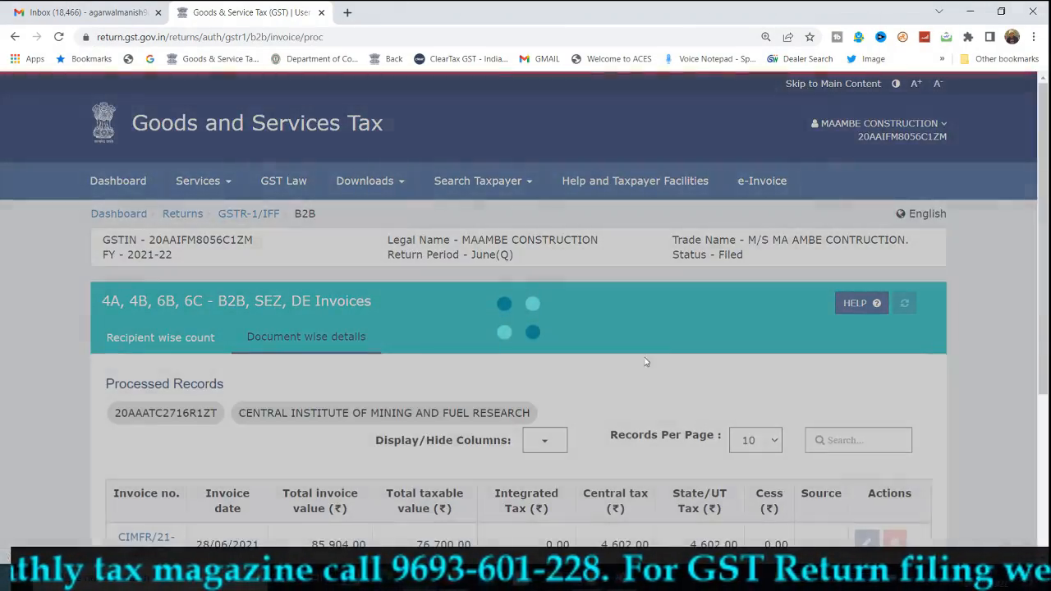
pyautogui.scroll(-3, 673, 354)
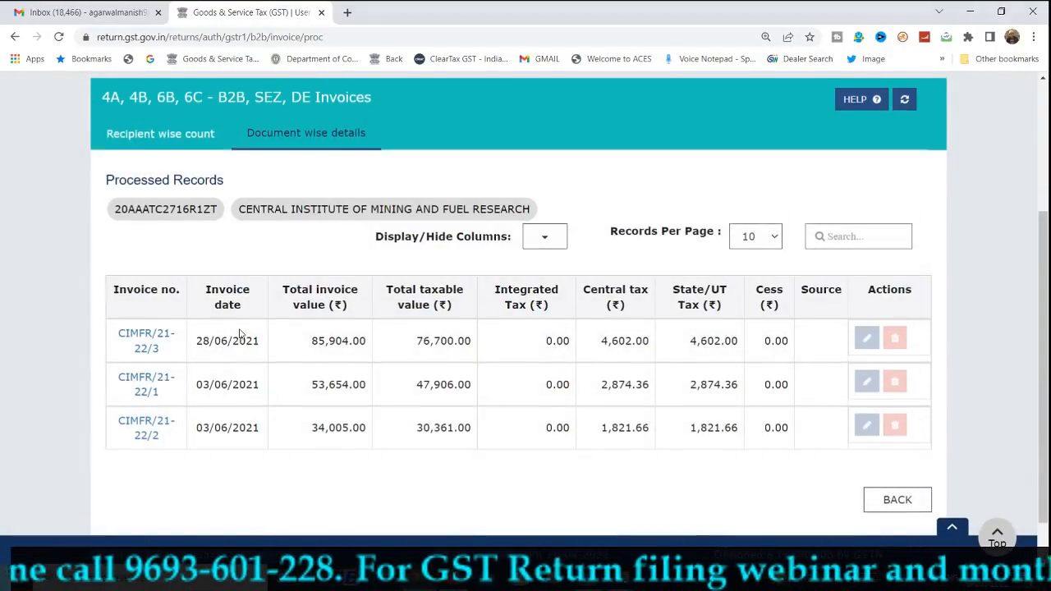
# Return to the returns dashboard, search 2021-22, Quarter 4 (Jan - Mar), March, and open GSTR-1 for online preparation.
pyautogui.scroll(5, 243, 335)
pyautogui.moveTo(199, 182)
pyautogui.click(179, 245)
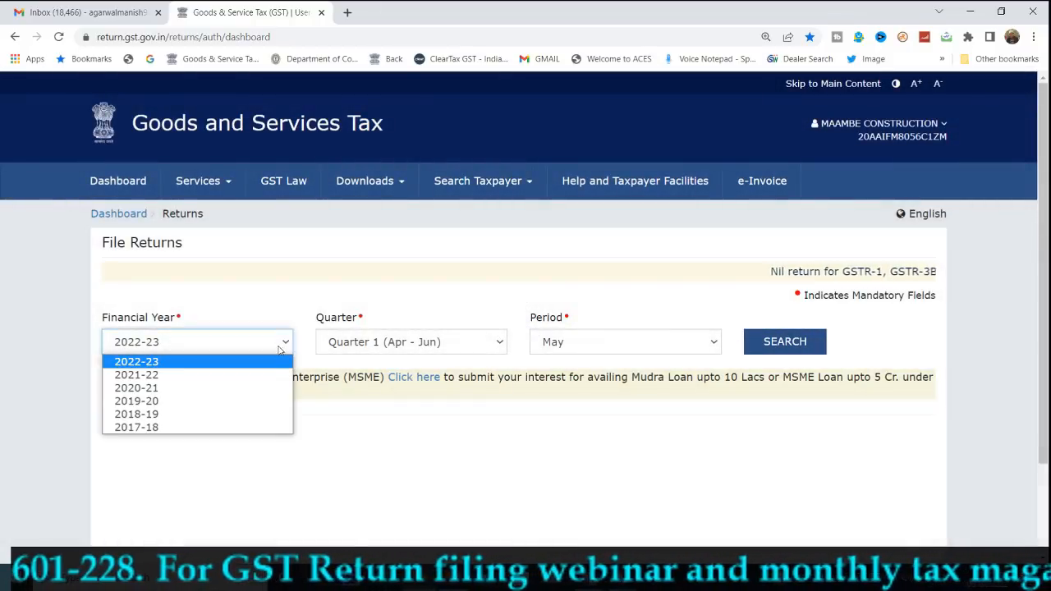
pyautogui.click(272, 374)
pyautogui.click(581, 349)
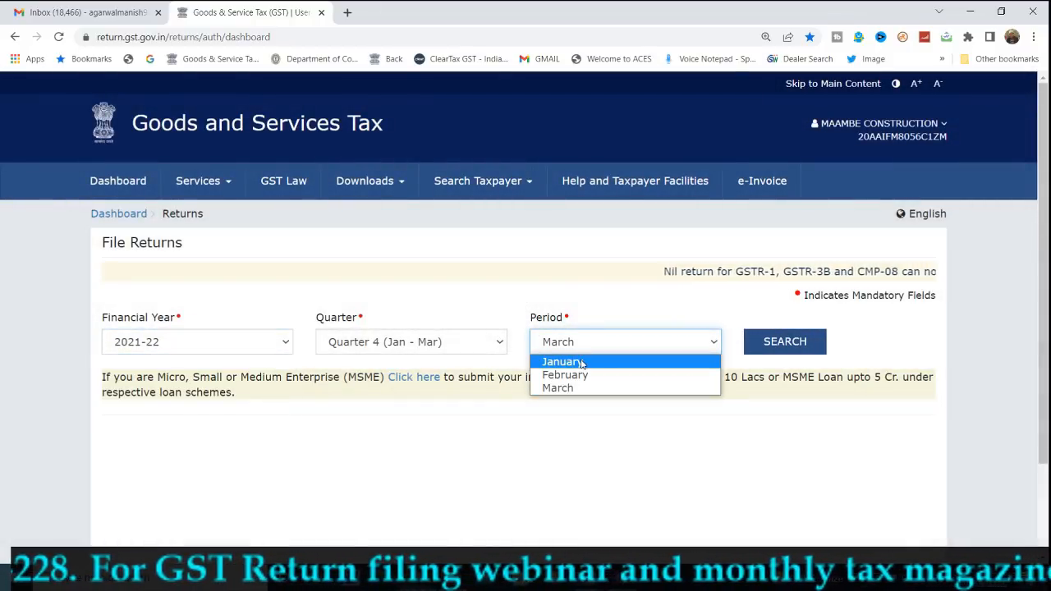
pyautogui.click(577, 387)
pyautogui.click(785, 342)
pyautogui.scroll(-3, 469, 369)
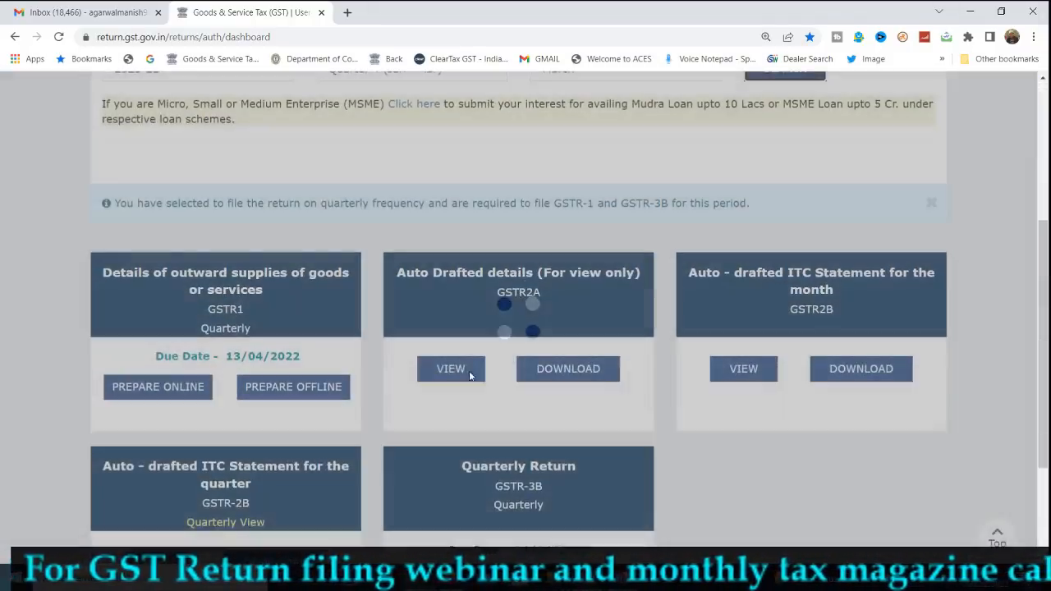
pyautogui.click(182, 388)
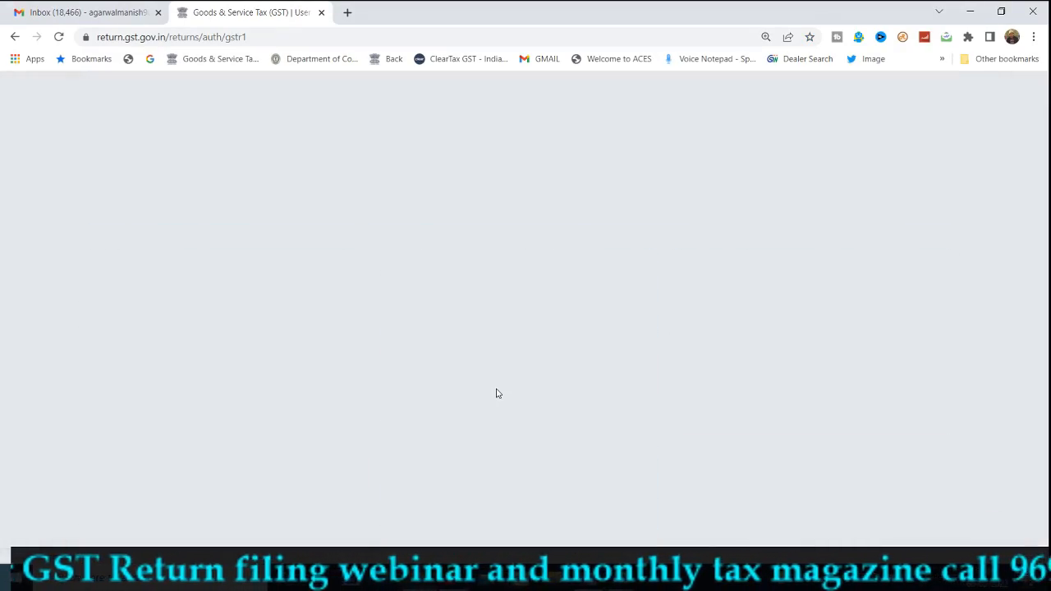
# Open 9A - Amended B2B Invoices and load the 2021-22 invoice CIMFR/21-22/1 for amendment.
pyautogui.scroll(-3, 496, 391)
pyautogui.scroll(-3, 494, 387)
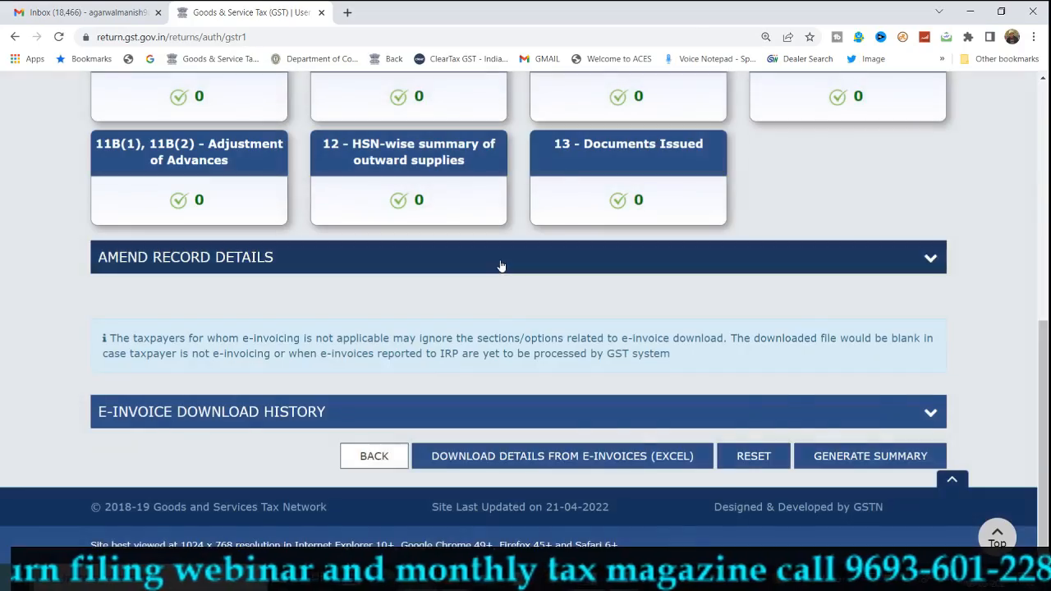
pyautogui.click(501, 257)
pyautogui.scroll(-2, 411, 246)
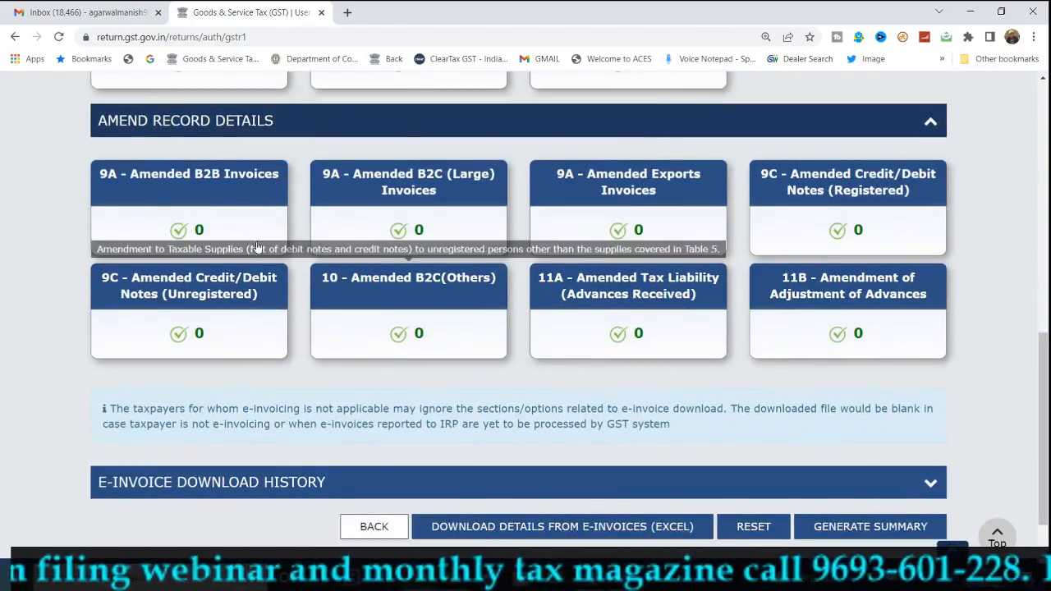
pyautogui.click(199, 176)
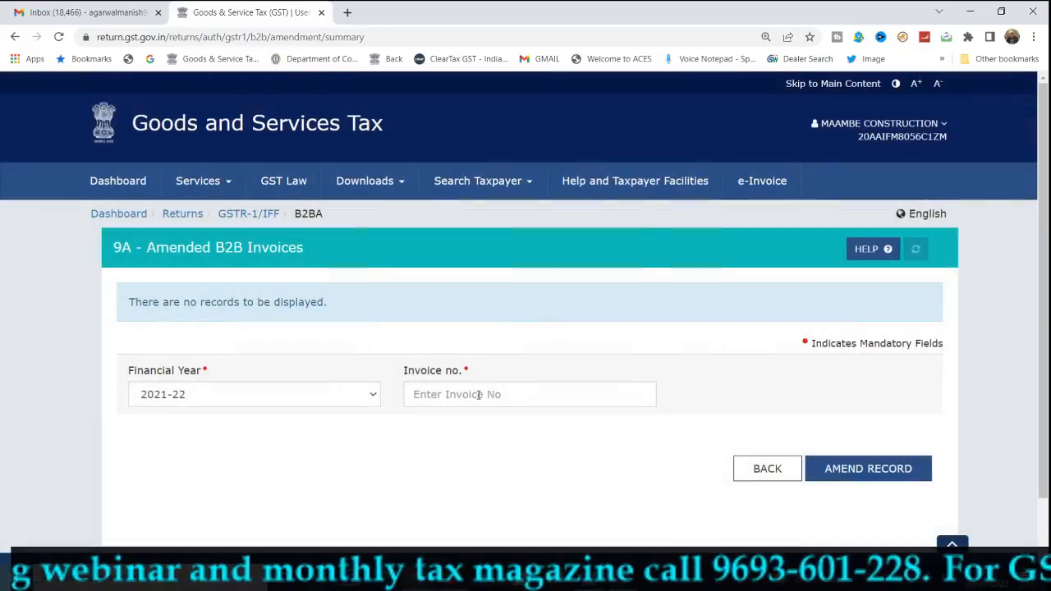
pyautogui.click(478, 395)
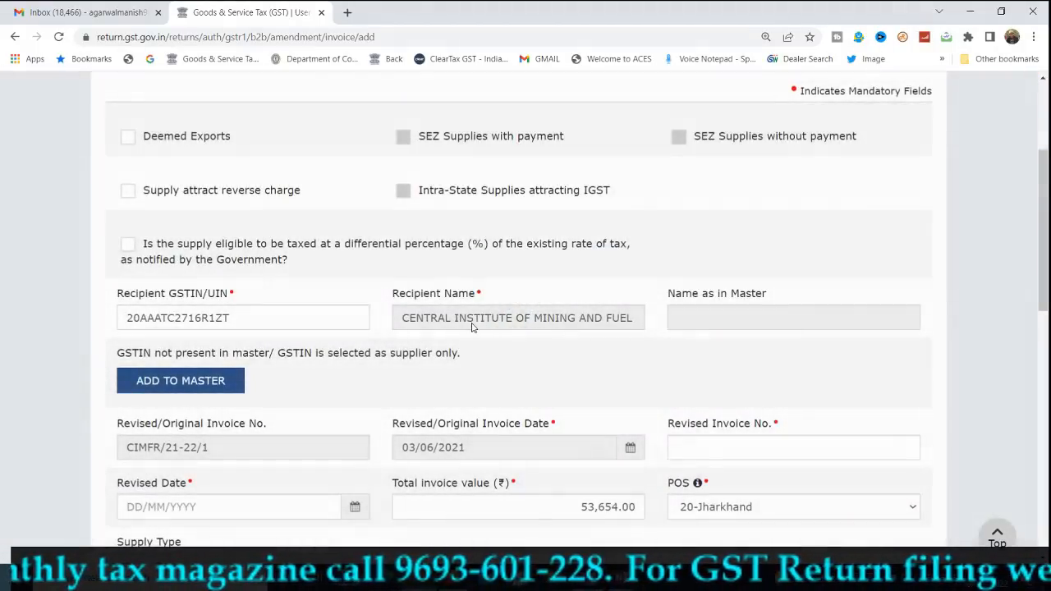
# Enter revised invoice number 01 and revised date 01/06/2022, and set the total invoice value to 0.
pyautogui.scroll(-2, 546, 366)
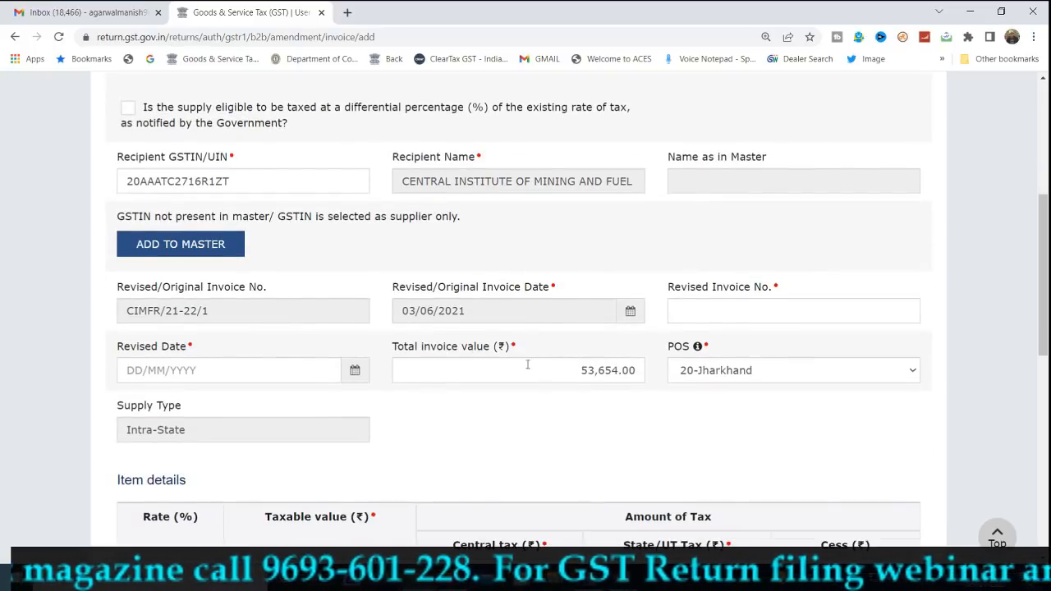
pyautogui.scroll(-4, 665, 345)
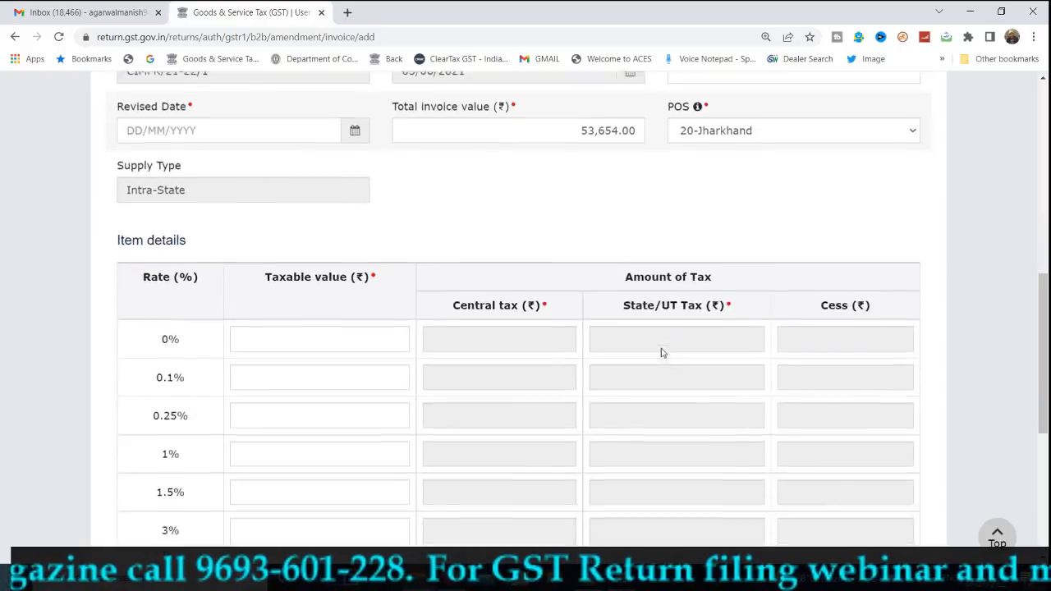
pyautogui.scroll(2, 706, 238)
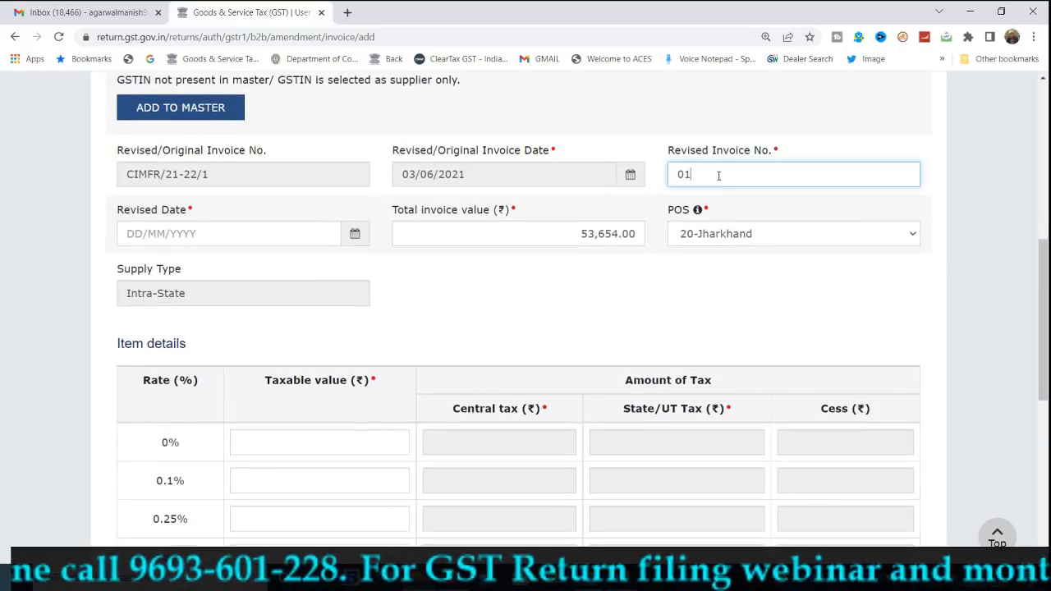
pyautogui.press('Tab')
pyautogui.write('0106')
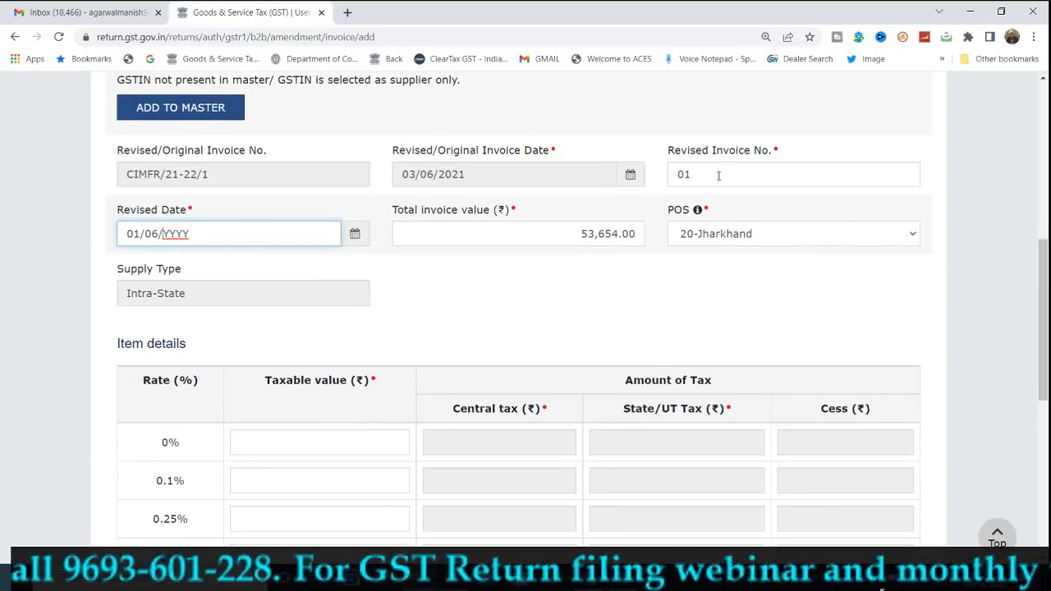
pyautogui.write('2022')
pyautogui.press('Tab')
pyautogui.press('BackSpace')
pyautogui.write('0')
pyautogui.press('Tab')
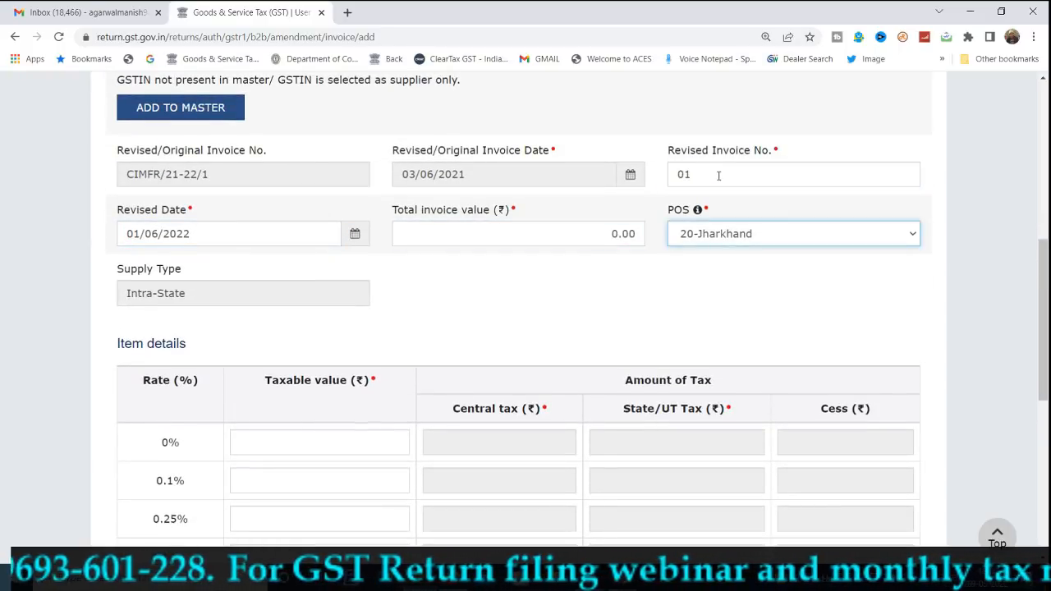
# Set the taxable value at the 12% rate to 0 and try to save the amended invoice.
pyautogui.scroll(-3, 512, 261)
pyautogui.scroll(-3, 511, 261)
pyautogui.doubleClick(396, 284)
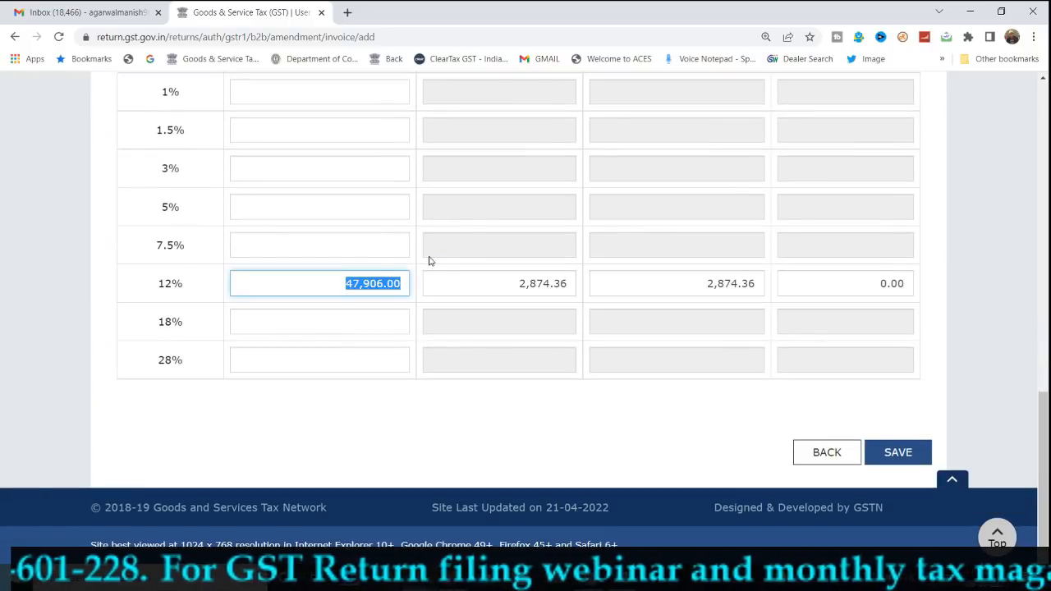
pyautogui.press('BackSpace')
pyautogui.press('BackSpace')
pyautogui.press('BackSpace')
pyautogui.press('BackSpace')
pyautogui.press('BackSpace')
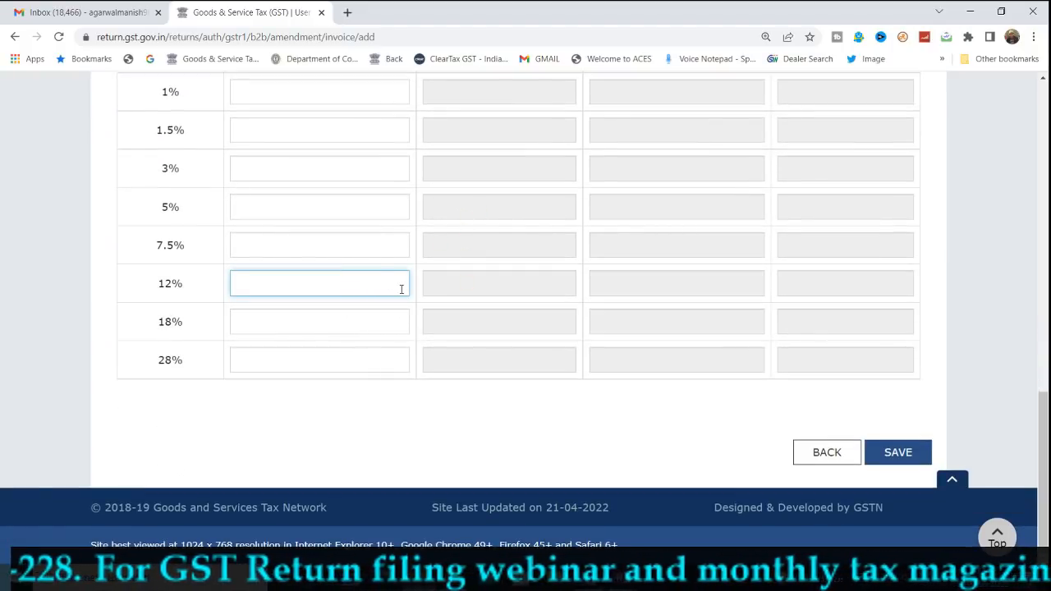
pyautogui.write('0')
pyautogui.click(892, 462)
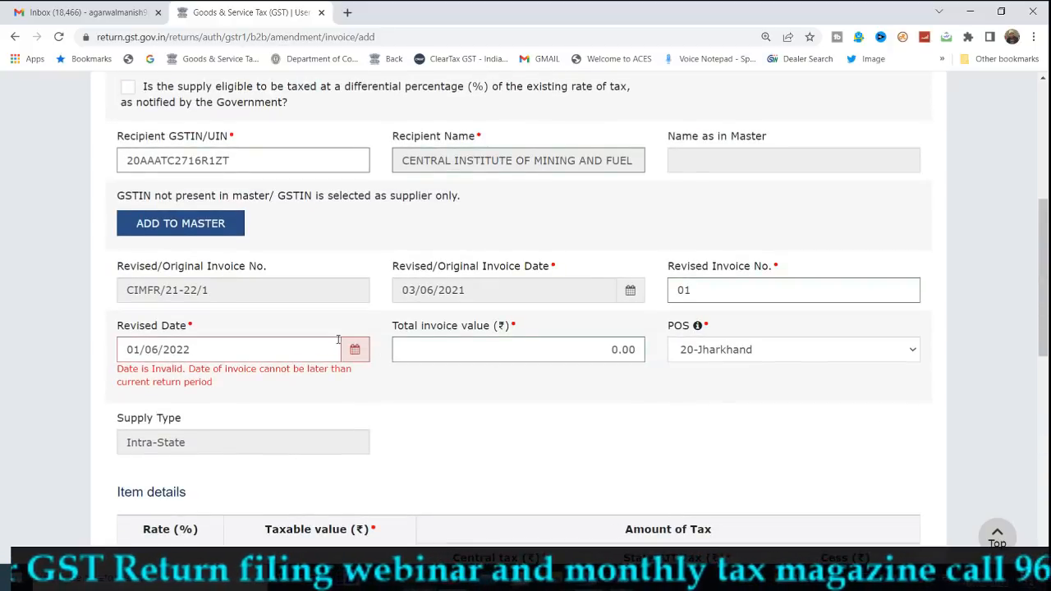
# Correct the revised date of the amended invoice to 01/06/2021.
pyautogui.tripleClick(293, 350)
pyautogui.click(304, 349)
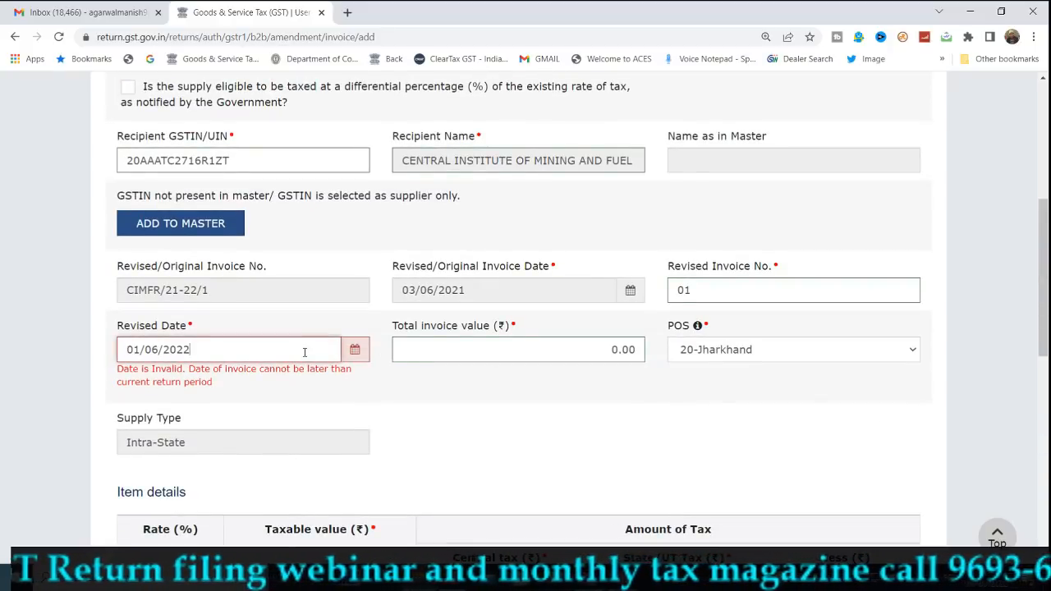
pyautogui.press('BackSpace')
pyautogui.write('1')
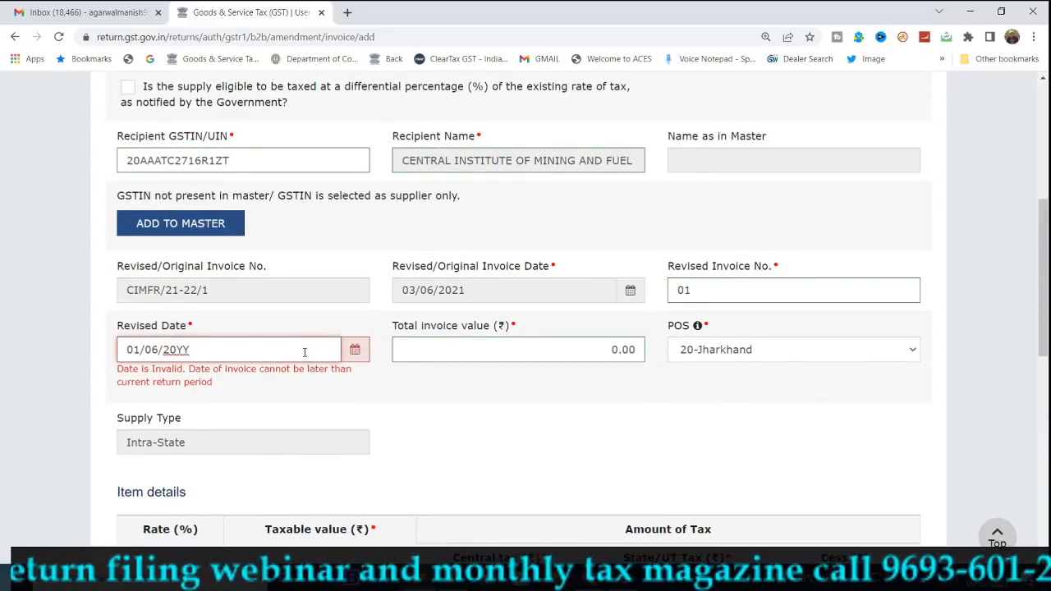
pyautogui.write('21')
pyautogui.click(500, 424)
pyautogui.scroll(-8, 500, 425)
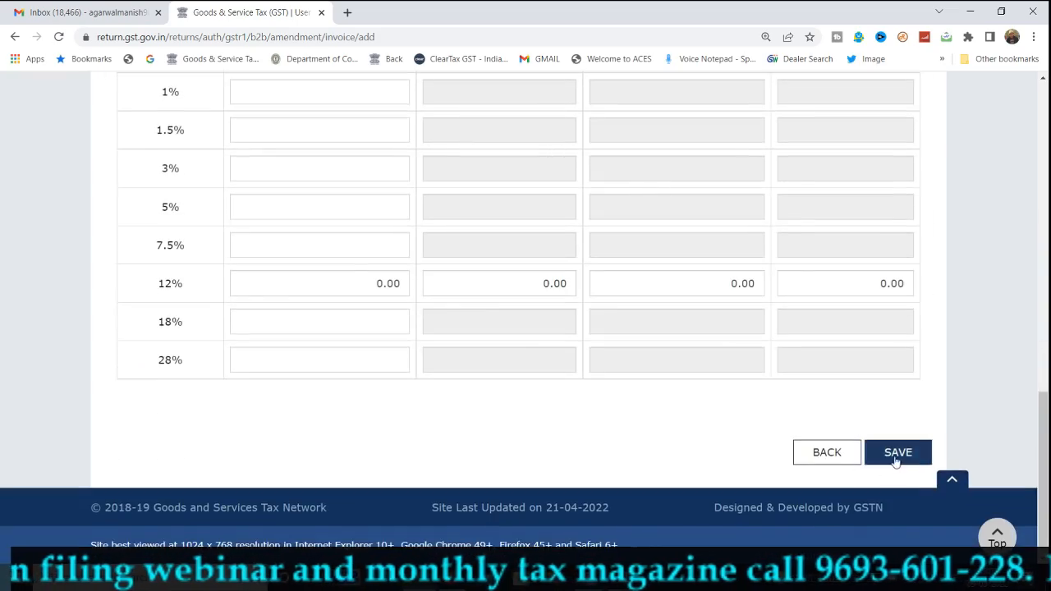